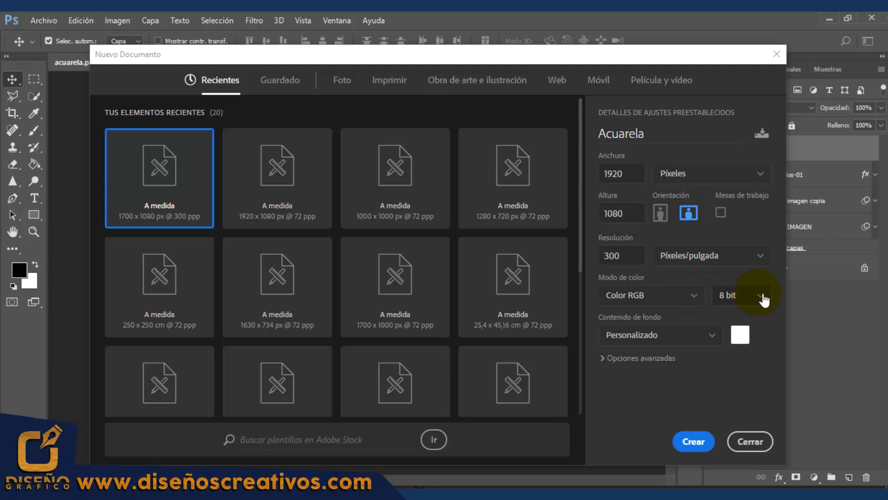
# Step: Create the Acuarela document and place the 1 neron dog photo on it as an embedded layer
pyautogui.click(703, 443)
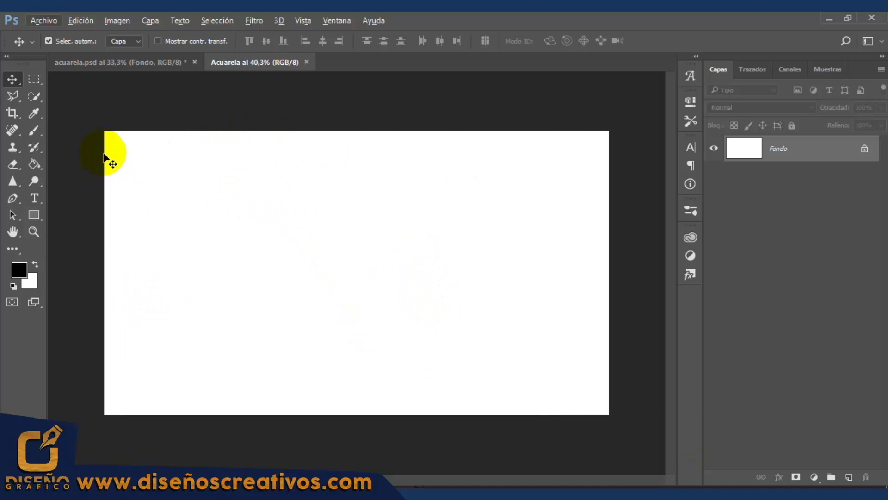
pyautogui.click(47, 21)
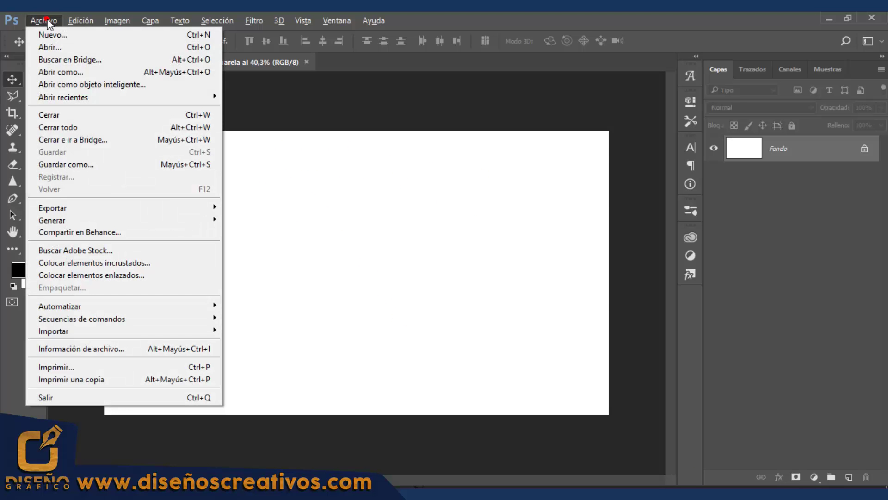
pyautogui.click(99, 261)
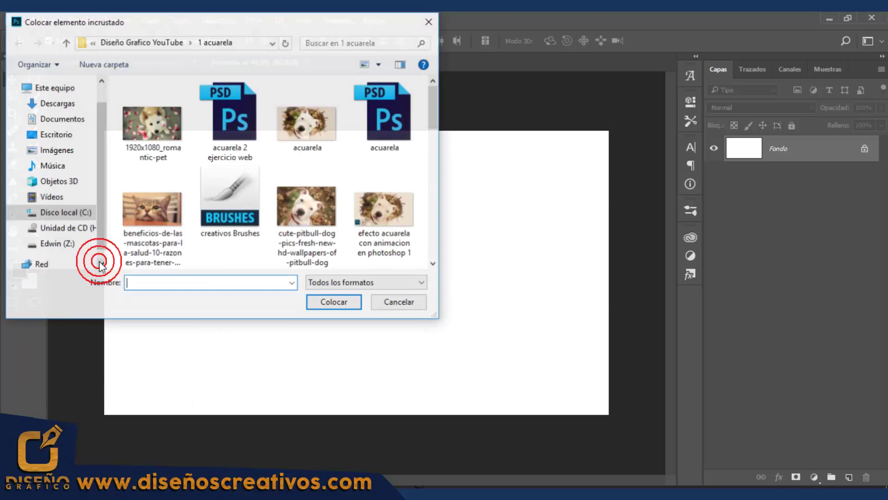
pyautogui.click(172, 130)
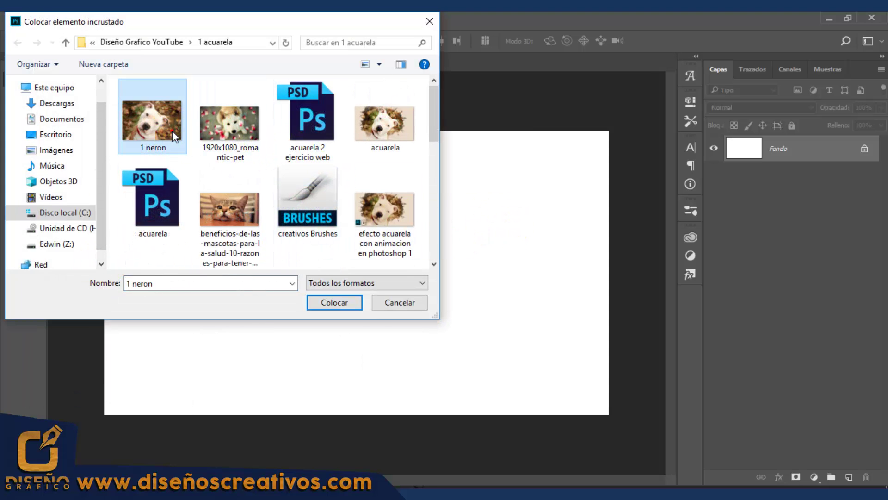
pyautogui.click(334, 302)
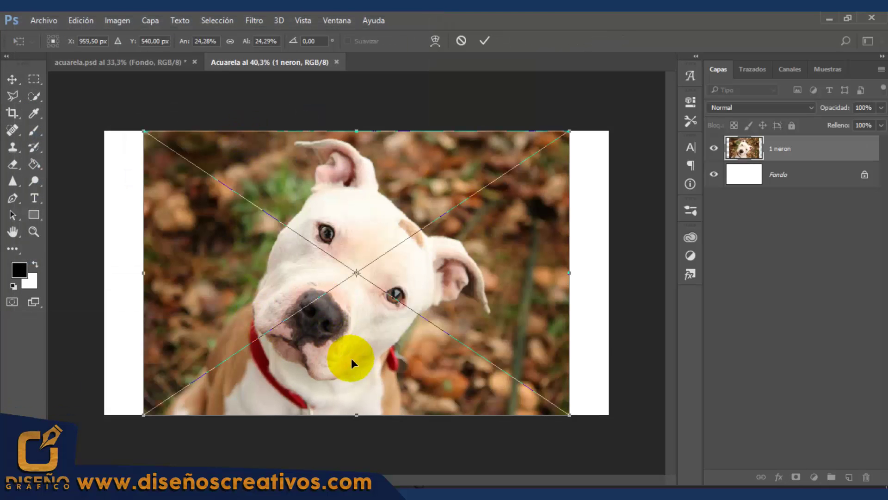
pyautogui.click(490, 46)
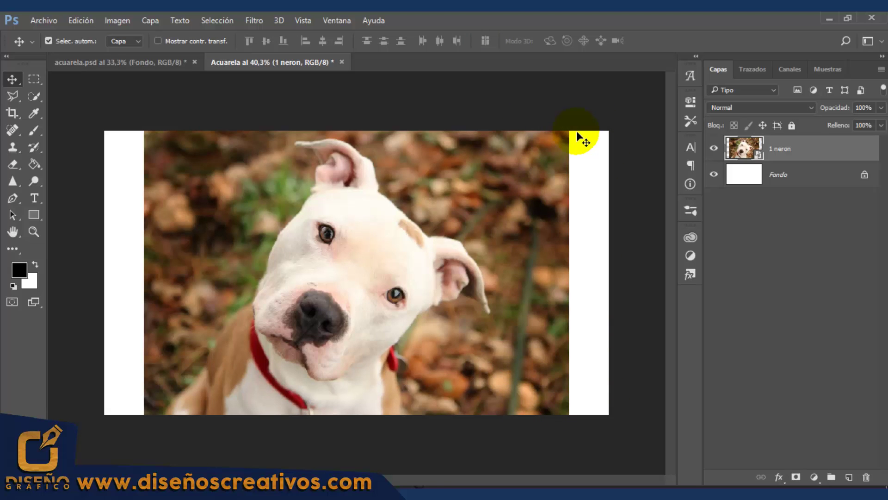
# Step: Rasterize the dog photo layer and select the white strip on the canvas's left side
pyautogui.rightClick(807, 148)
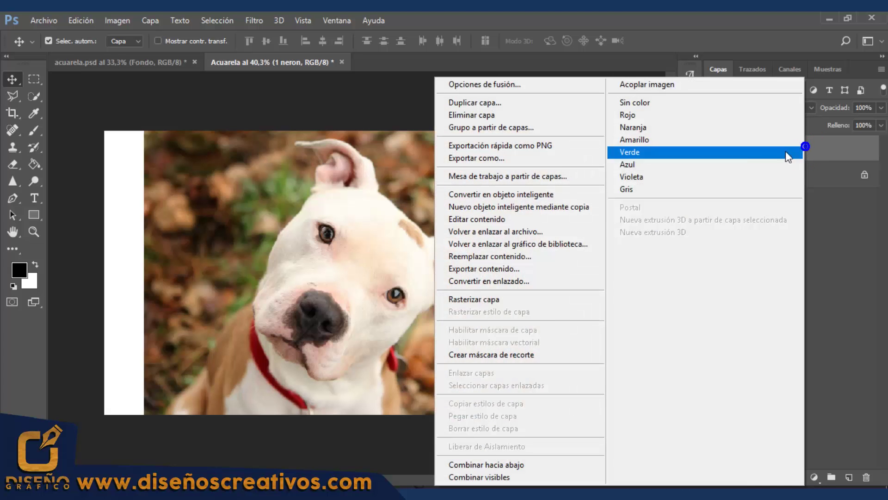
pyautogui.click(550, 301)
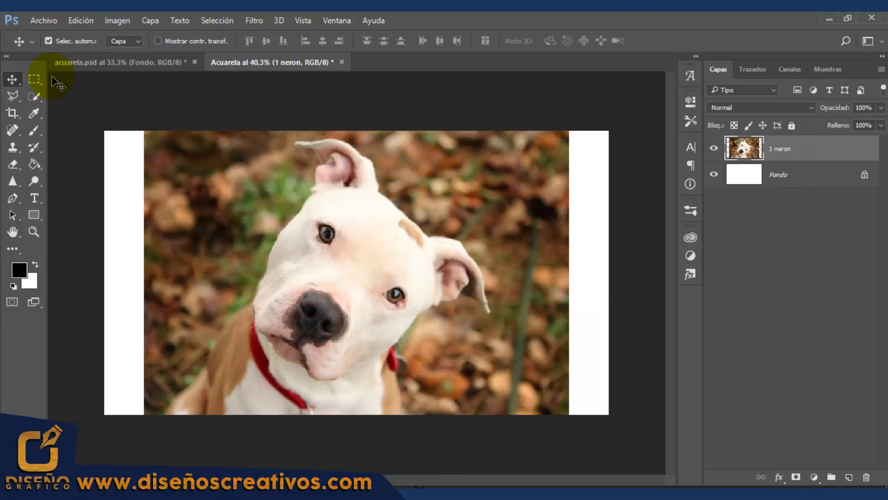
pyautogui.click(33, 80)
pyautogui.rightClick(37, 76)
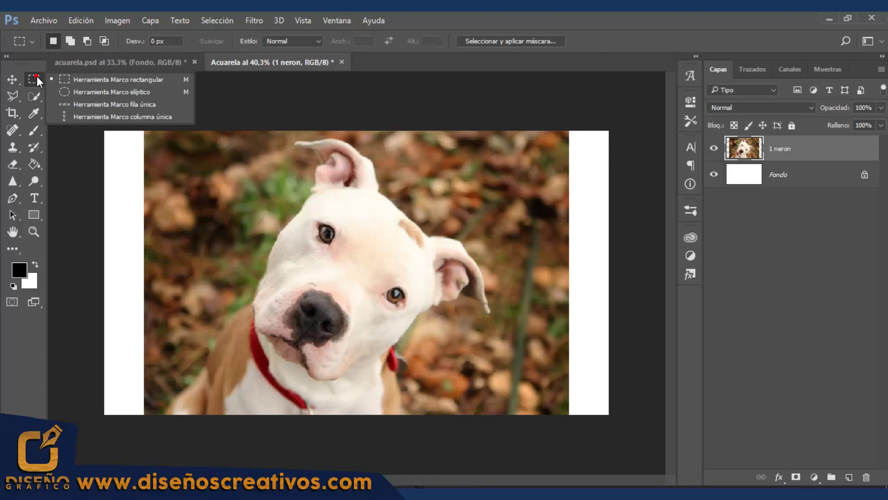
pyautogui.click(84, 77)
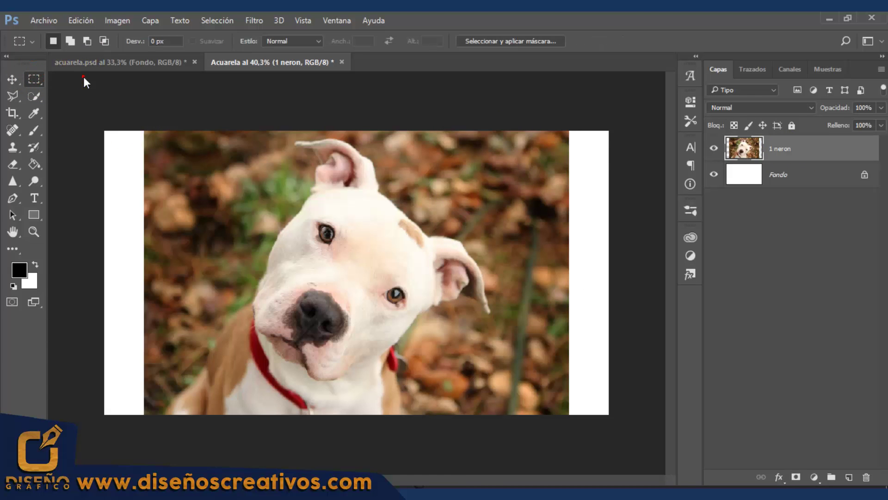
pyautogui.click(153, 134)
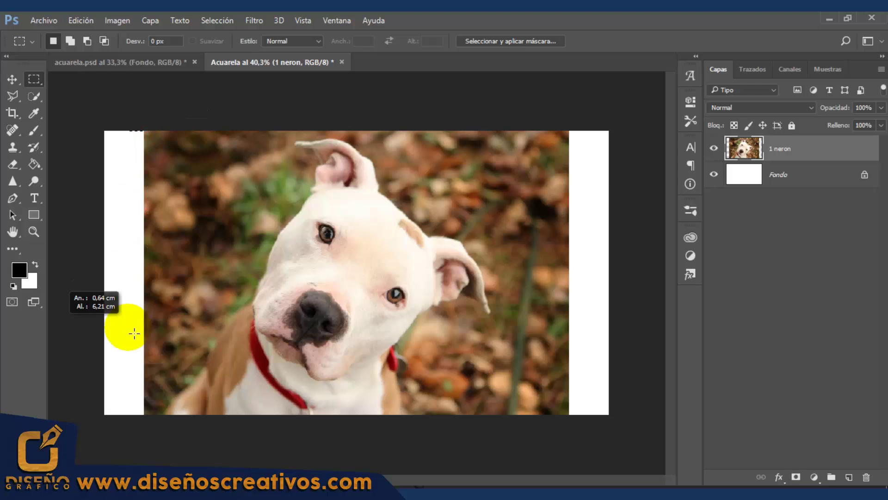
pyautogui.moveTo(152, 135); pyautogui.dragTo(101, 434)
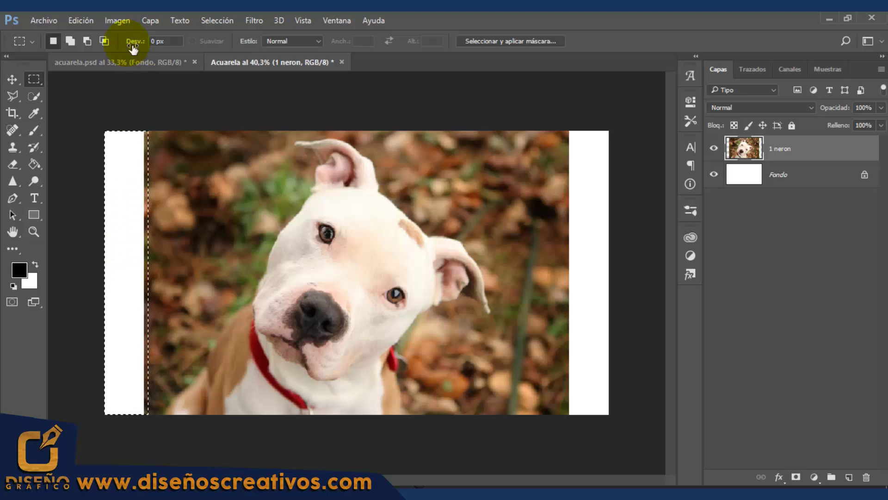
# Step: Content-Aware fill the selected strip with matching leafy background, then deselect
pyautogui.click(83, 22)
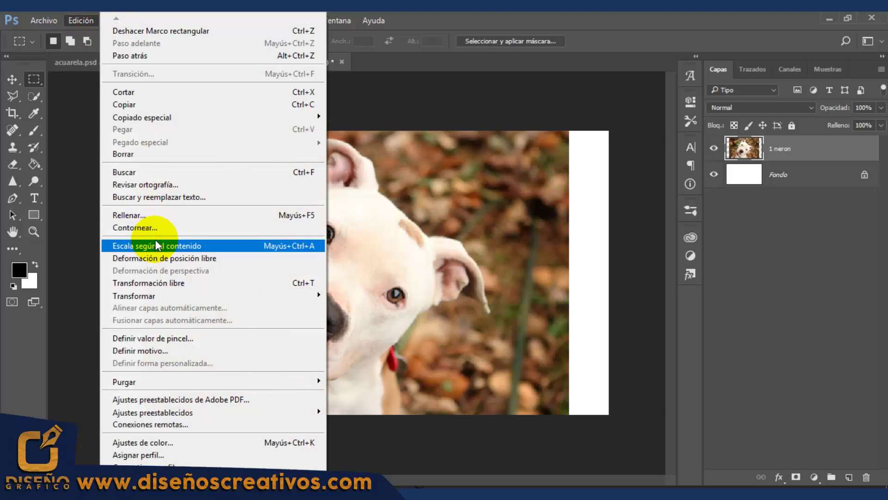
pyautogui.click(159, 215)
pyautogui.moveTo(251, 135); pyautogui.dragTo(350, 105)
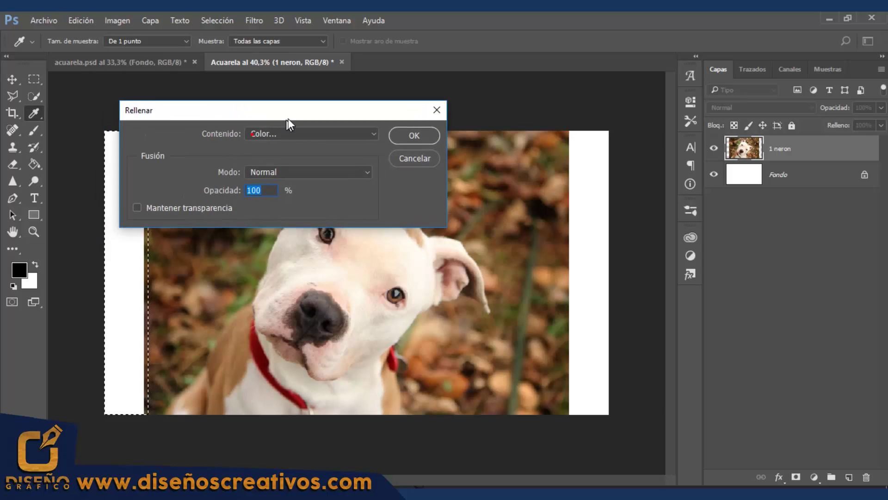
pyautogui.click(431, 117)
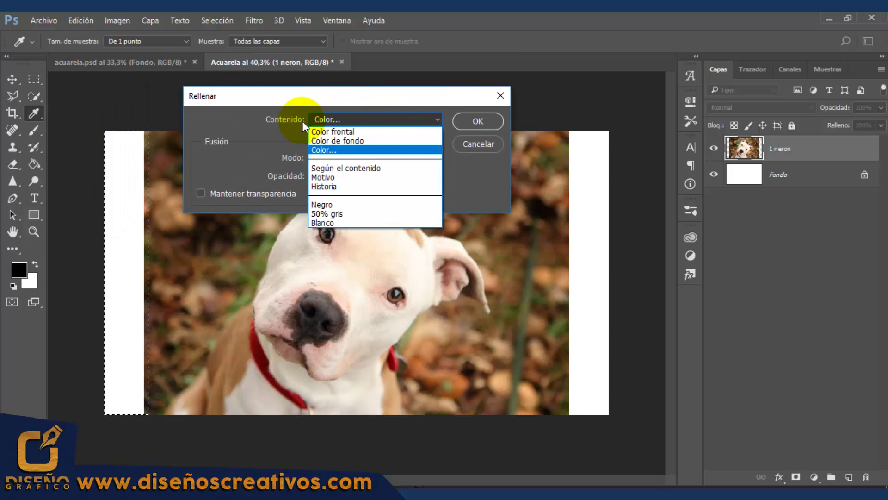
pyautogui.click(359, 167)
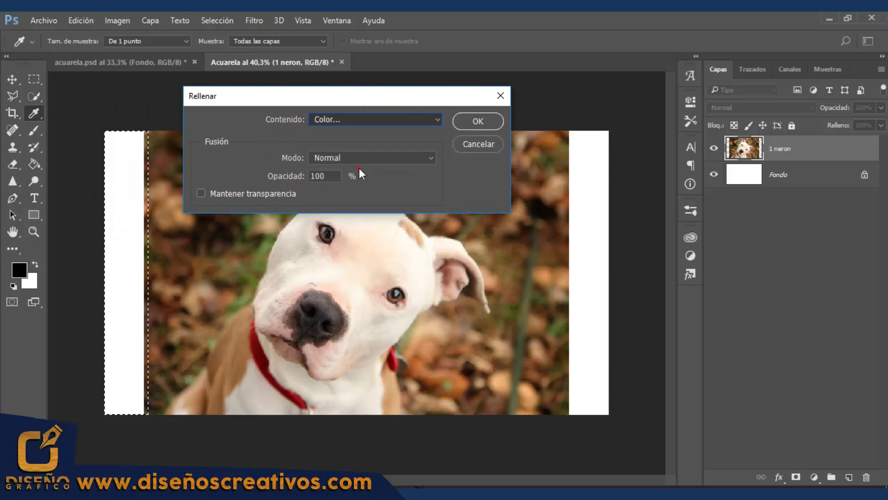
pyautogui.click(478, 121)
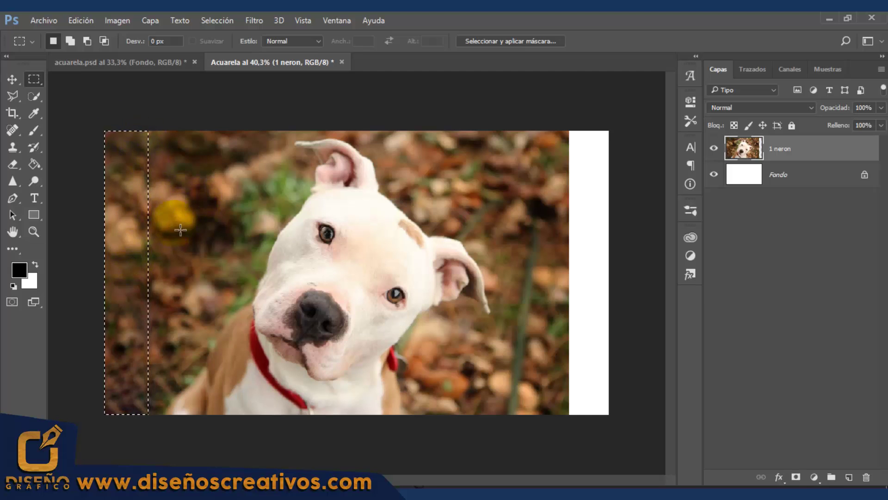
pyautogui.hotkey('ctrl', 'd')
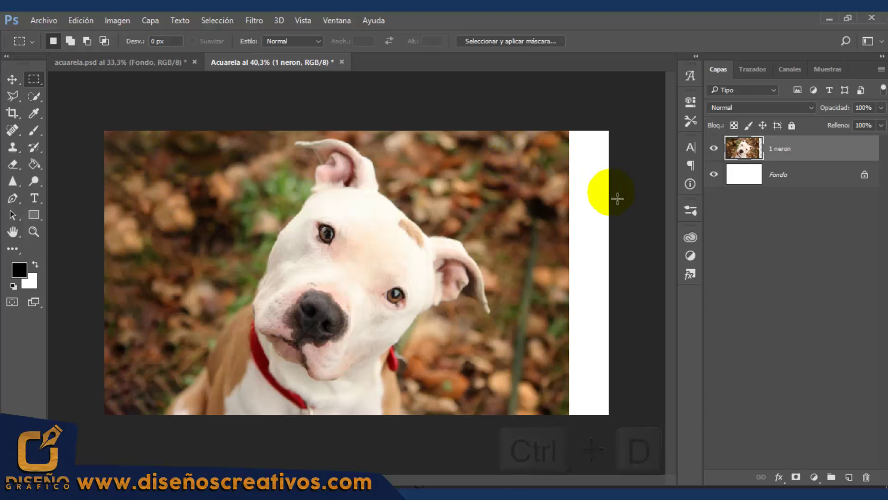
pyautogui.press('v')
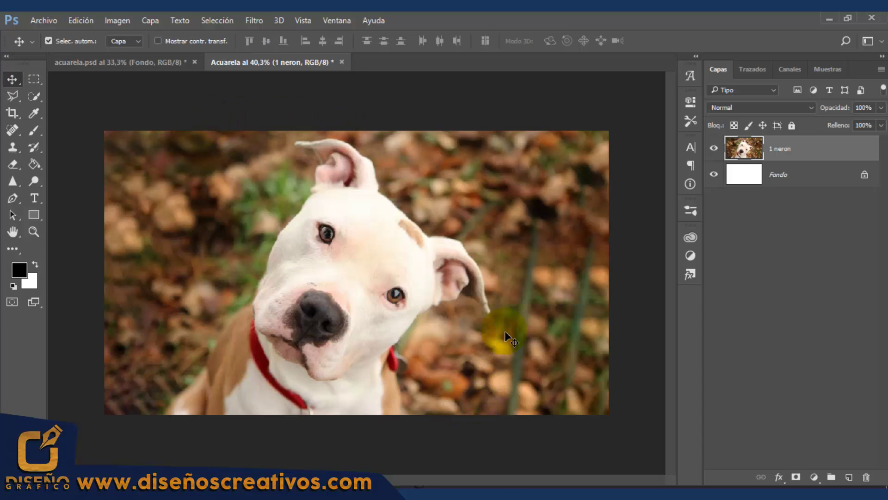
# Step: Convert the 1 neron dog photo layer to a smart object
pyautogui.rightClick(828, 152)
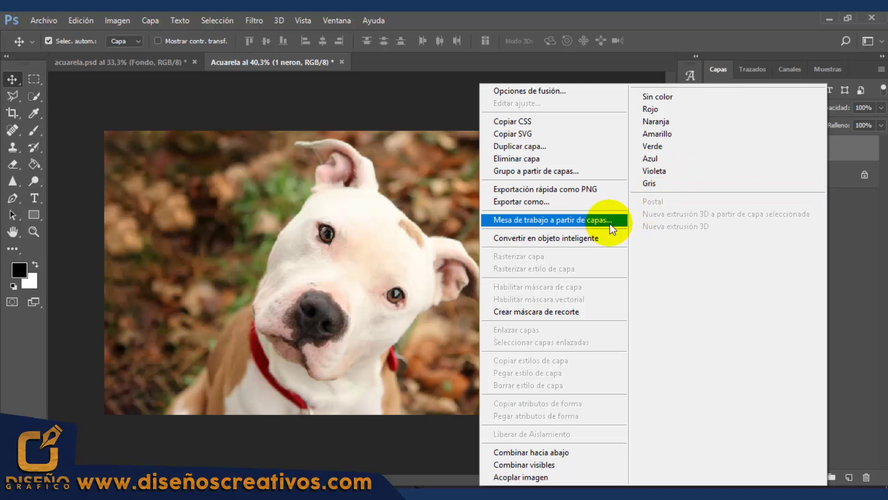
pyautogui.click(538, 237)
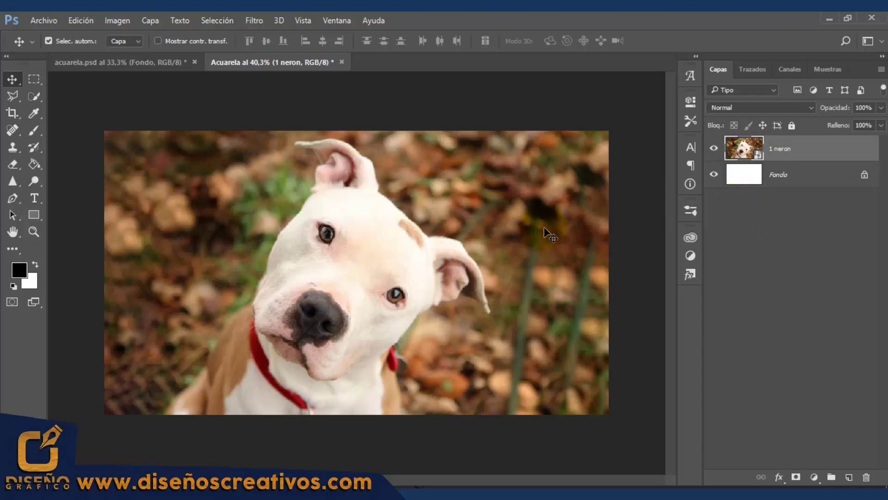
pyautogui.click(804, 150)
# Step: Apply the Median noise filter at a 4-pixel radius to the dog layer
pyautogui.click(259, 22)
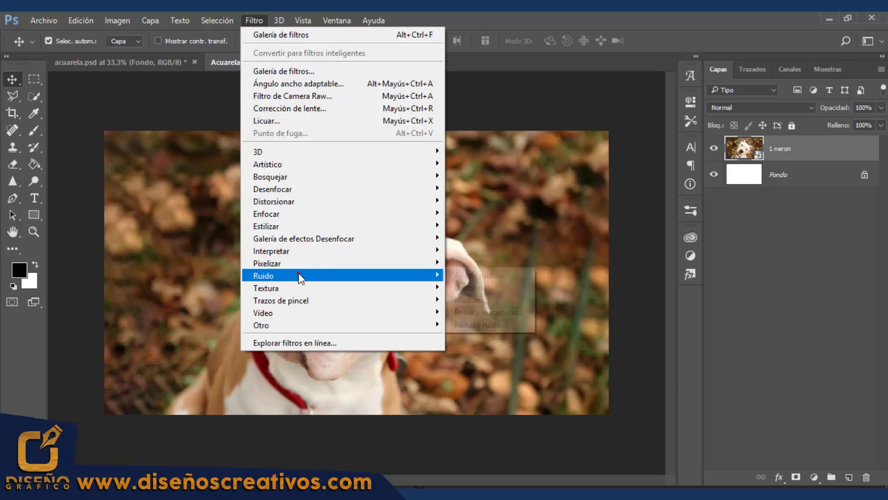
pyautogui.click(298, 274)
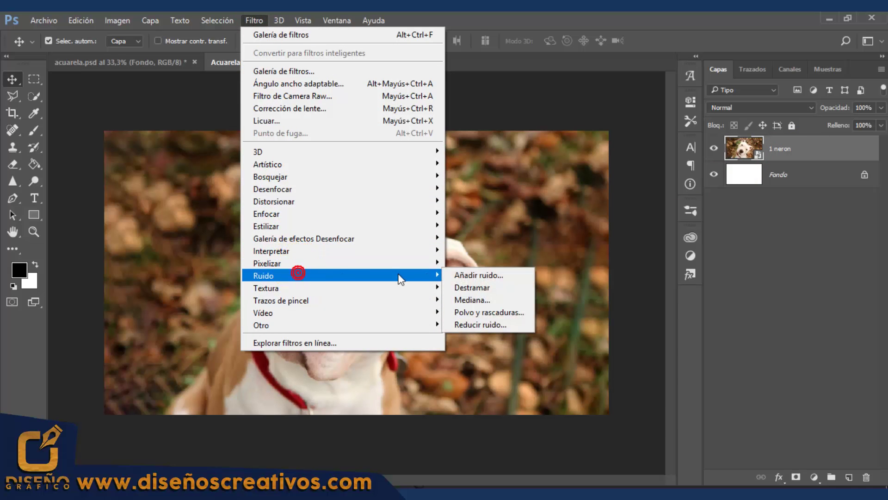
pyautogui.click(491, 299)
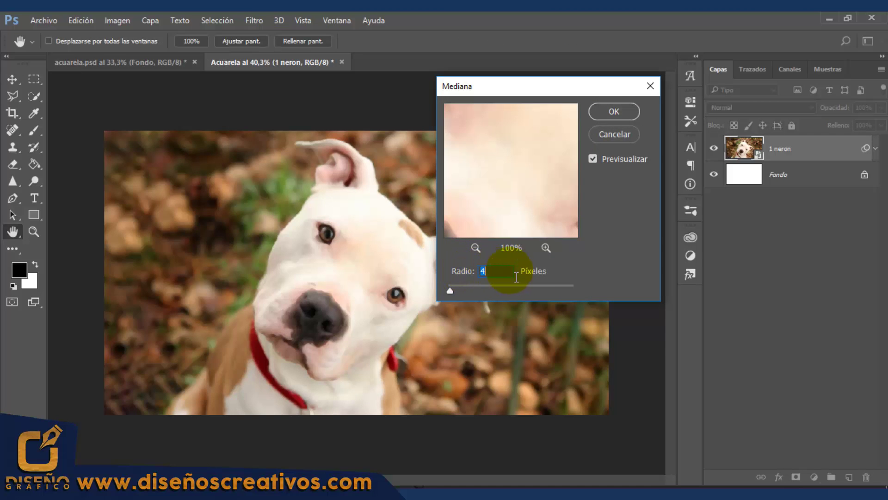
pyautogui.click(616, 111)
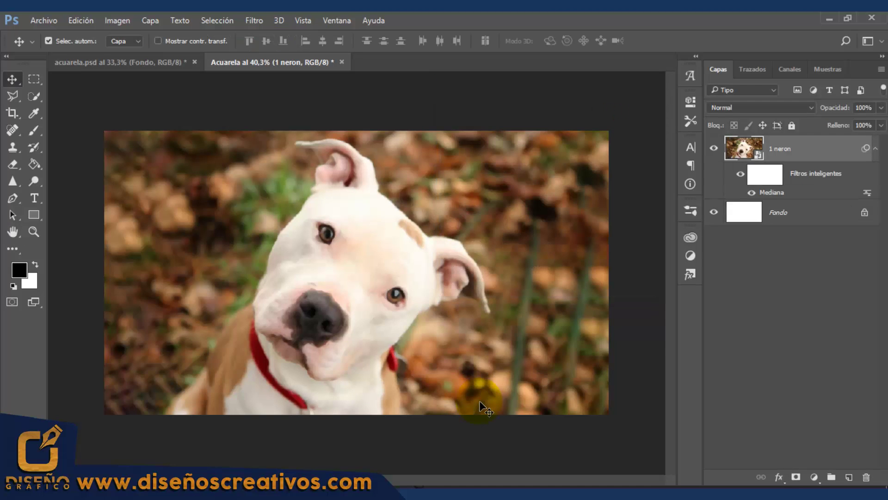
# Step: Apply the Bordes acentuados gallery filter with width 7, brightness 28 and smoothness 5
pyautogui.click(253, 21)
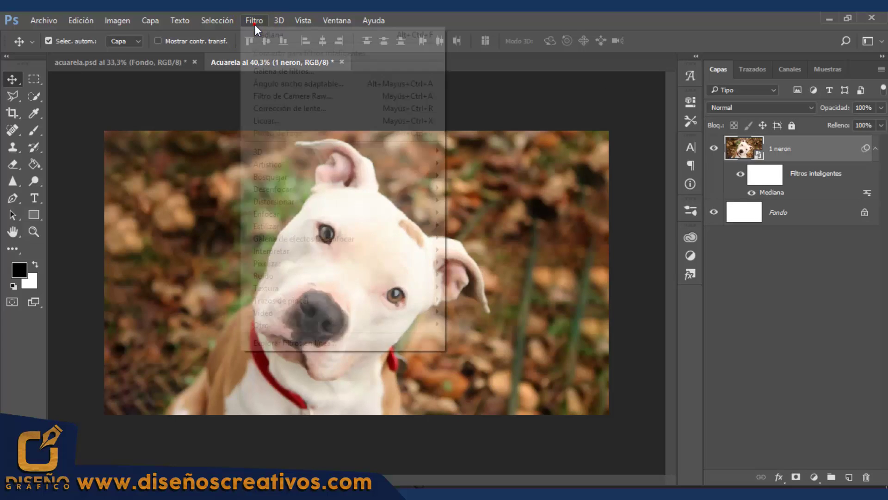
pyautogui.click(279, 71)
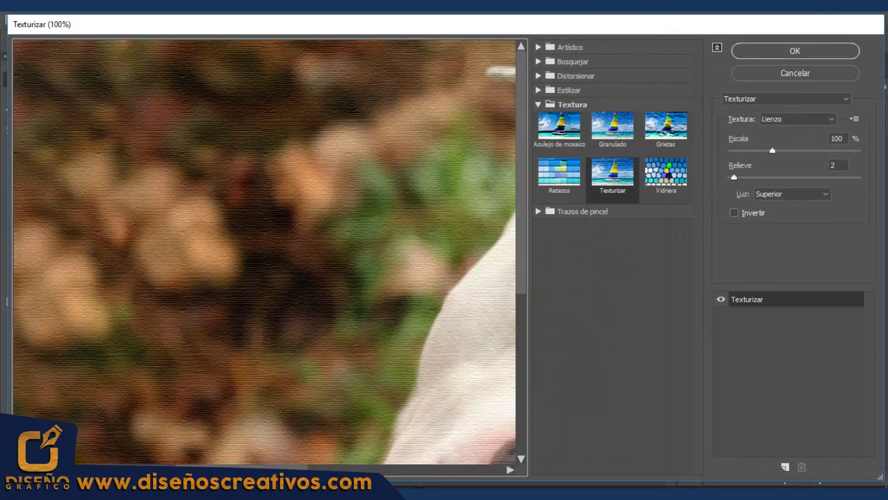
pyautogui.hotkey('ctrl', '-')
pyautogui.hotkey('ctrl', '-')
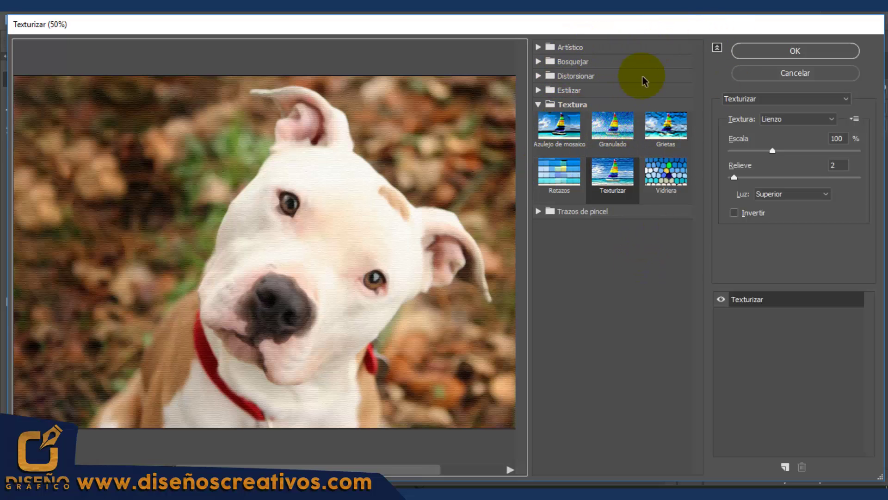
pyautogui.click(849, 100)
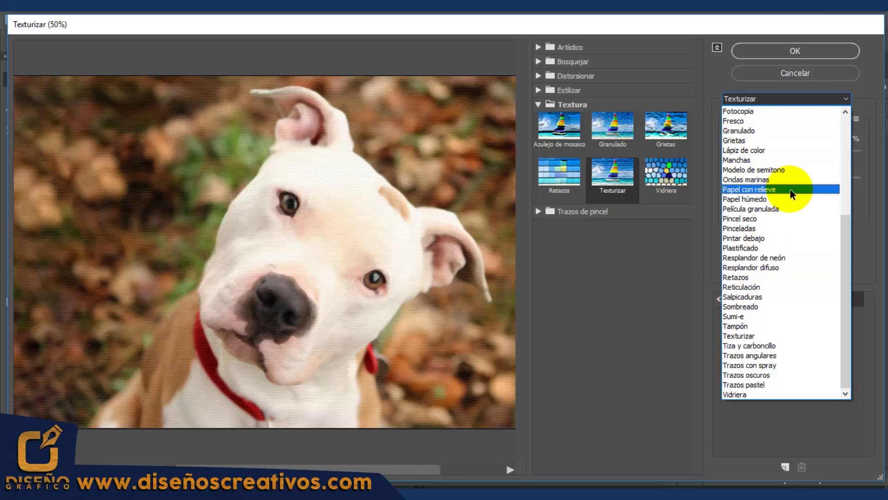
pyautogui.moveTo(846, 276); pyautogui.dragTo(856, 128)
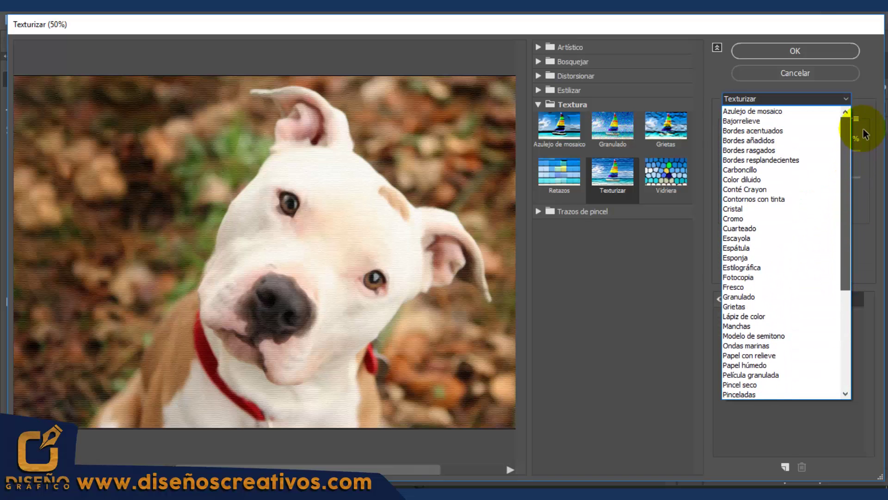
pyautogui.click(777, 130)
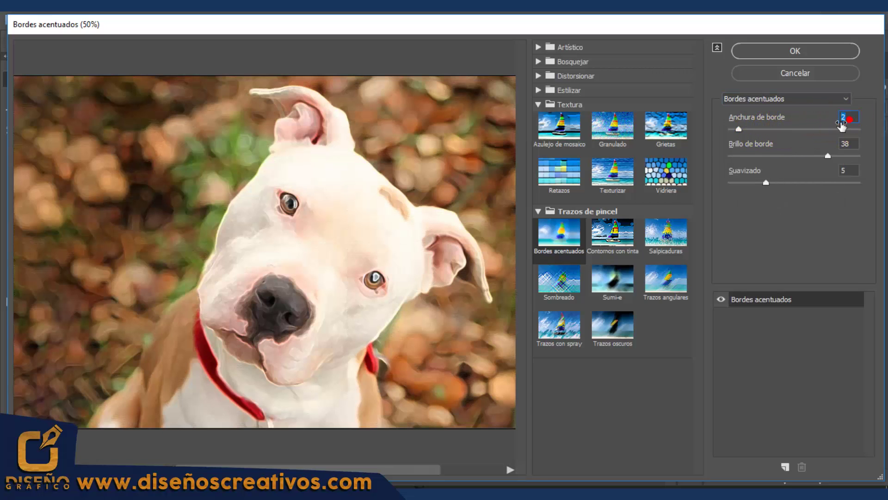
pyautogui.write('7')
pyautogui.click(802, 156)
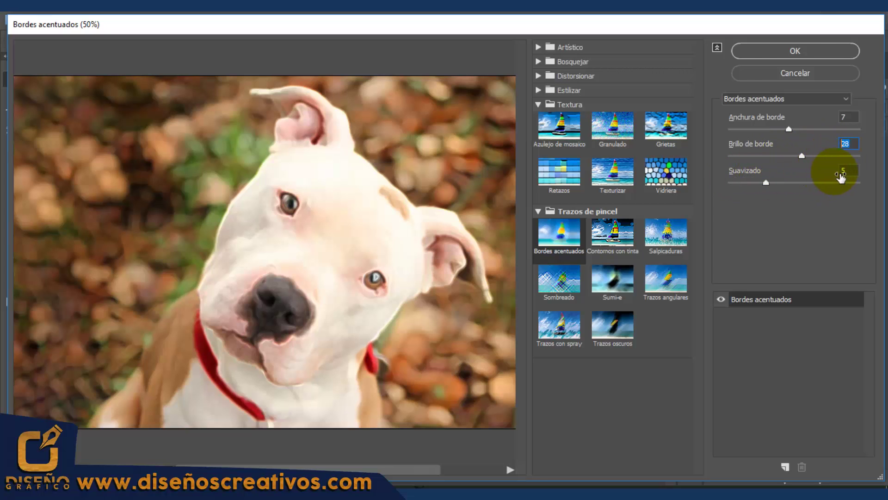
pyautogui.click(804, 50)
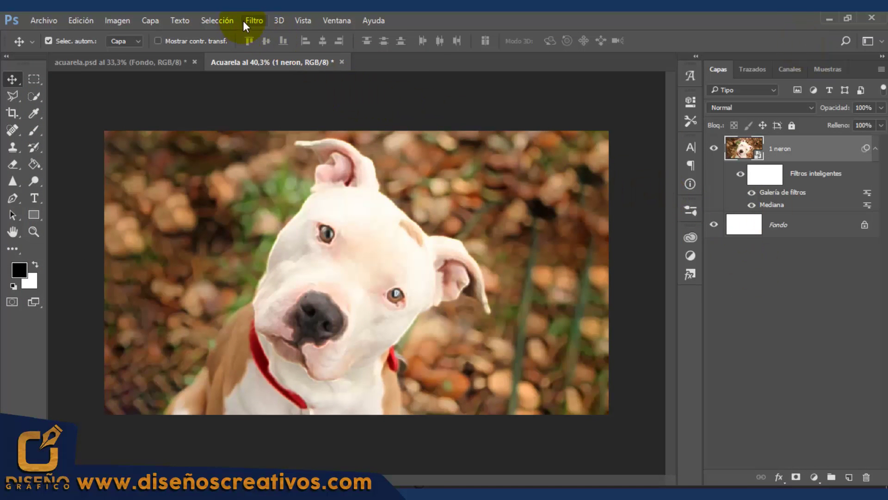
# Step: Apply the Pintar debajo gallery filter with brush size 2 and texture coverage 2
pyautogui.click(246, 21)
pyautogui.click(276, 74)
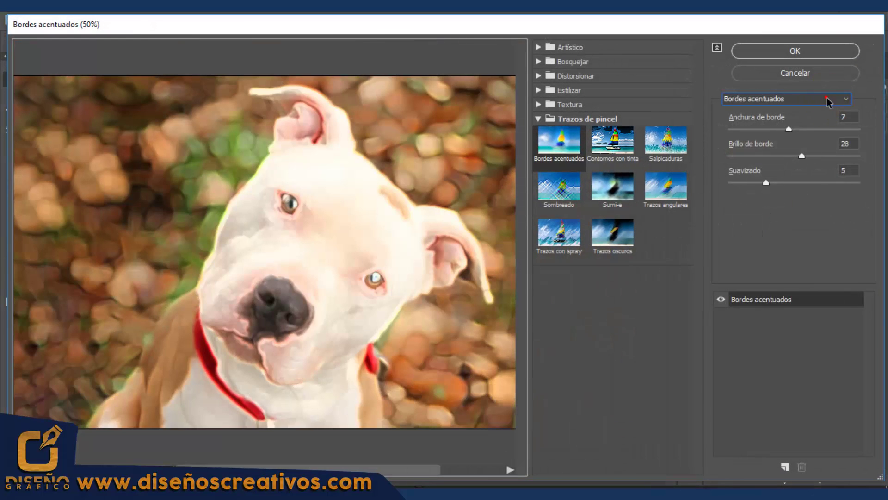
pyautogui.click(828, 98)
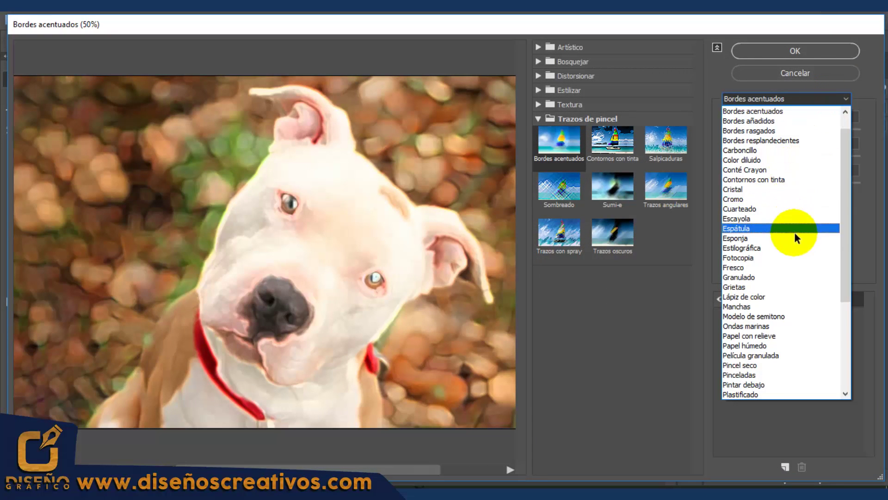
pyautogui.moveTo(842, 190); pyautogui.dragTo(843, 232)
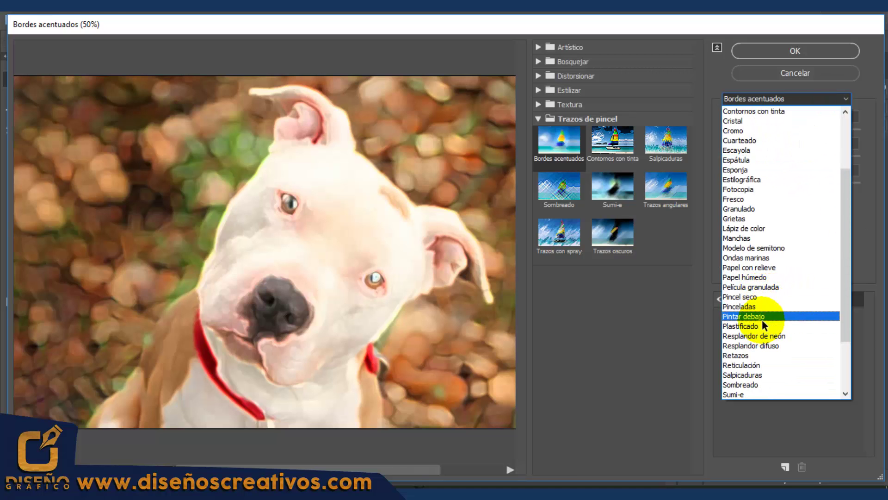
pyautogui.click(745, 316)
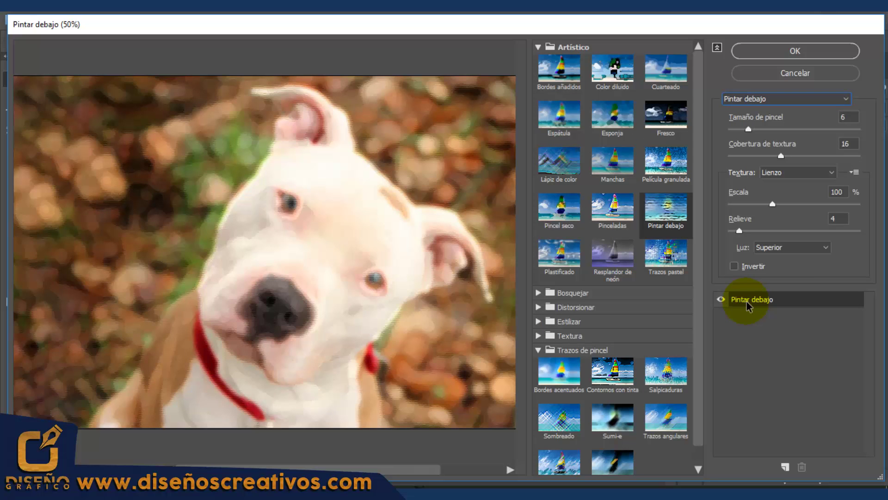
pyautogui.moveTo(749, 128); pyautogui.dragTo(735, 128)
pyautogui.write('2')
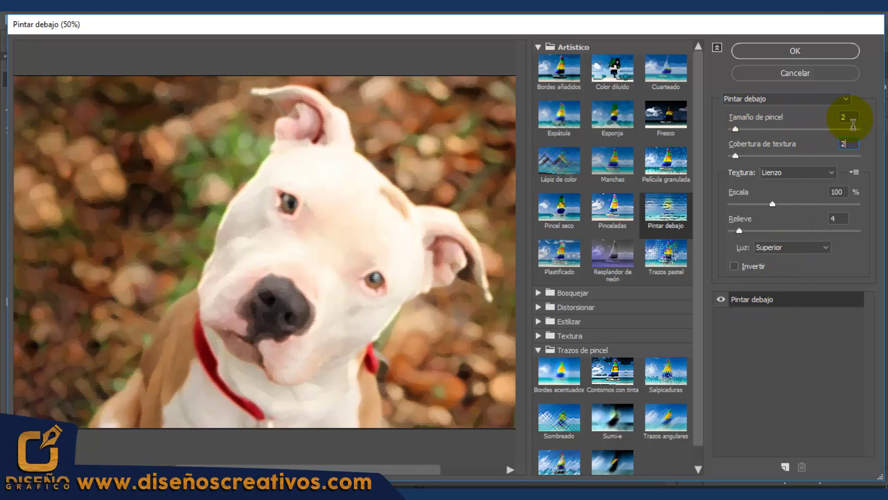
pyautogui.doubleClick(848, 143)
pyautogui.write('2')
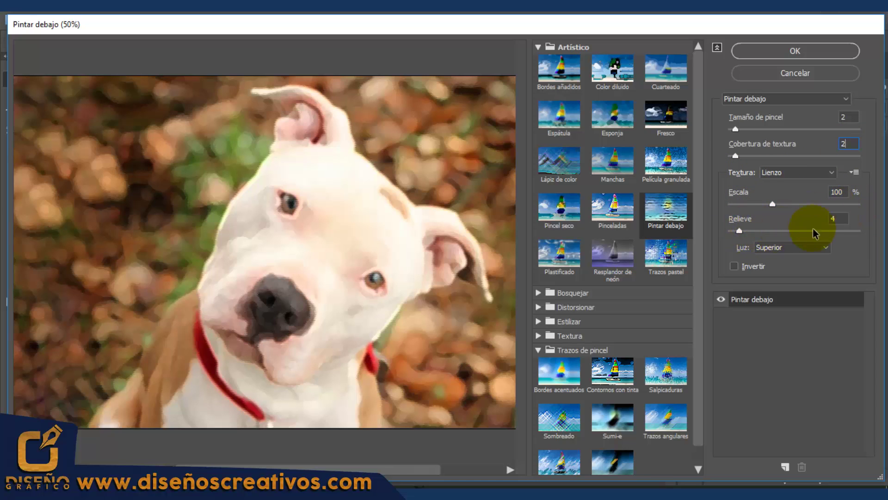
pyautogui.click(818, 52)
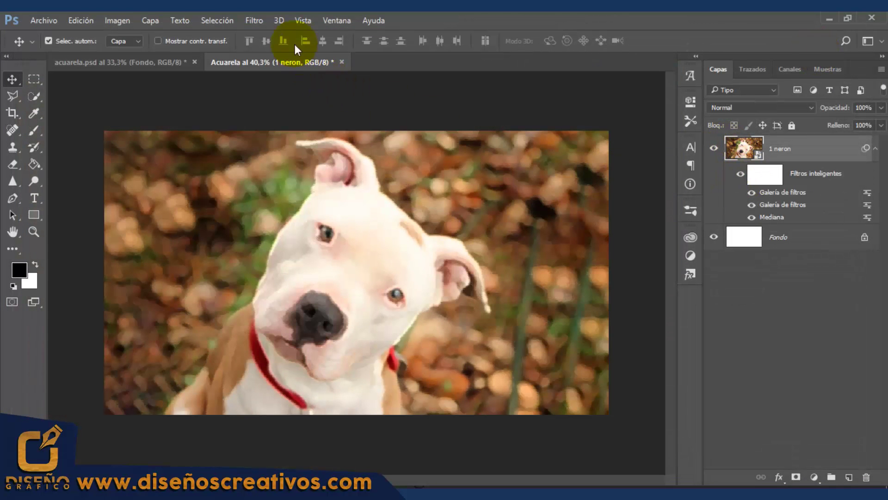
pyautogui.click(255, 21)
pyautogui.click(268, 72)
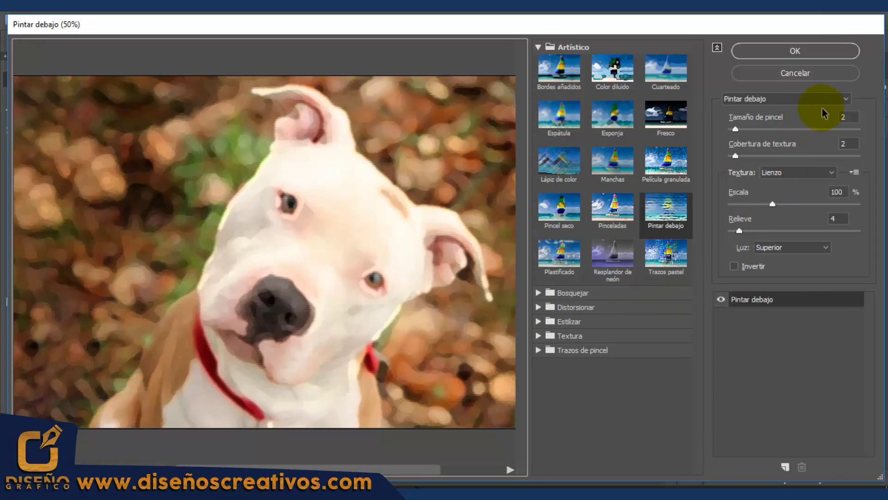
# Step: Apply the Pincel seco gallery filter with brush size 2, detail 10 and texture 2
pyautogui.click(836, 99)
pyautogui.click(801, 218)
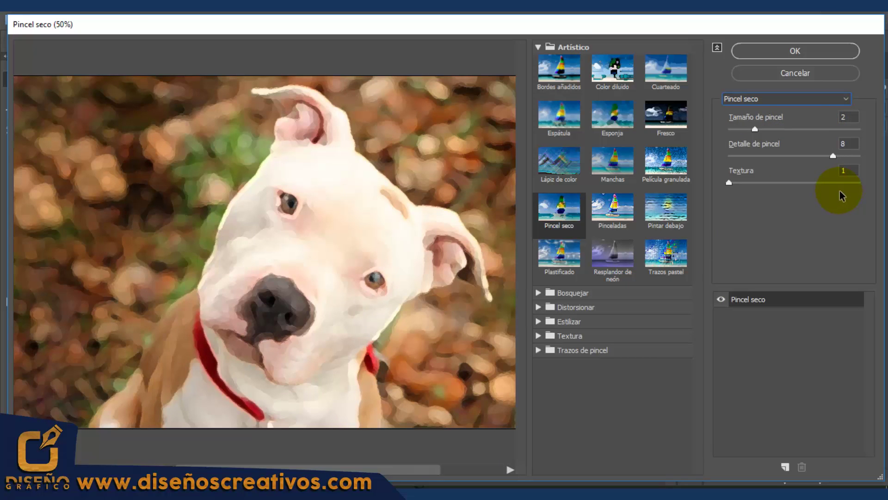
pyautogui.moveTo(833, 156); pyautogui.dragTo(859, 155)
pyautogui.write('2')
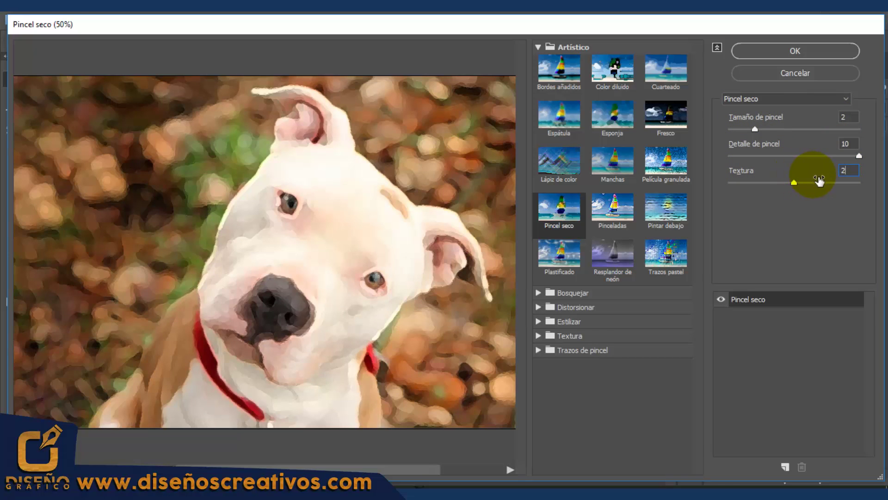
pyautogui.click(790, 51)
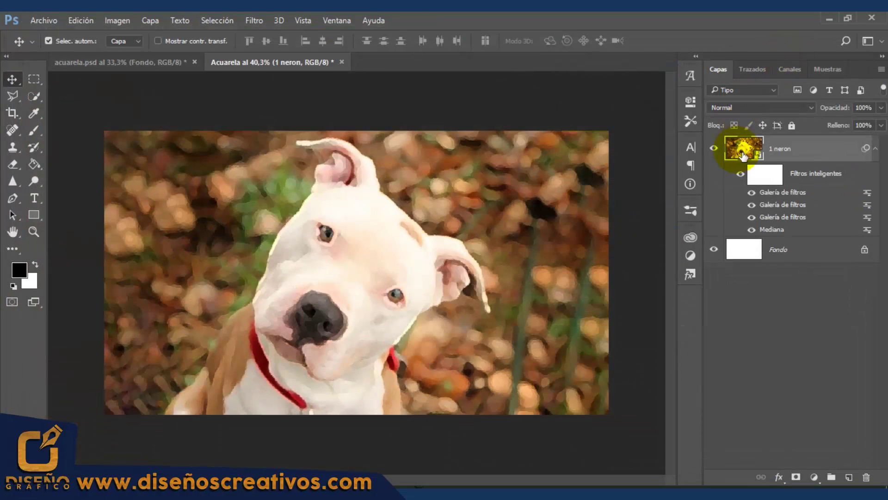
# Step: Apply the Cuarteado gallery filter with 8 levels, edge simplicity 0 and edge fidelity 2
pyautogui.click(249, 22)
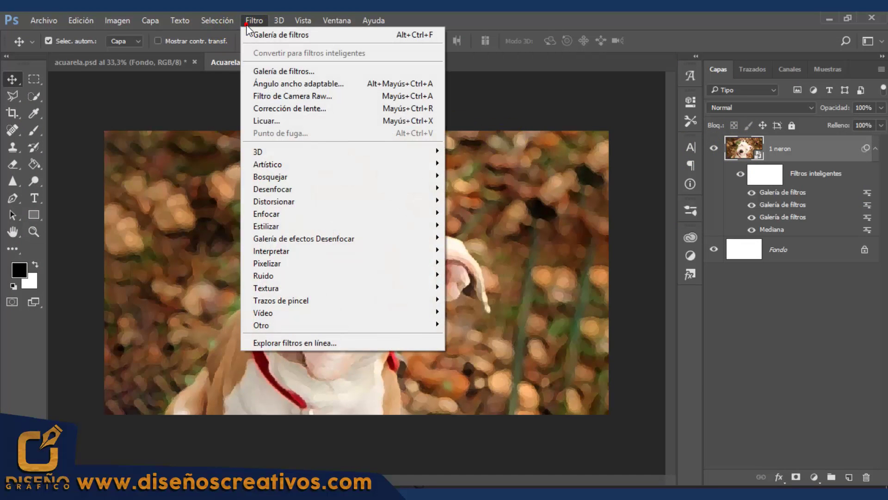
pyautogui.click(274, 71)
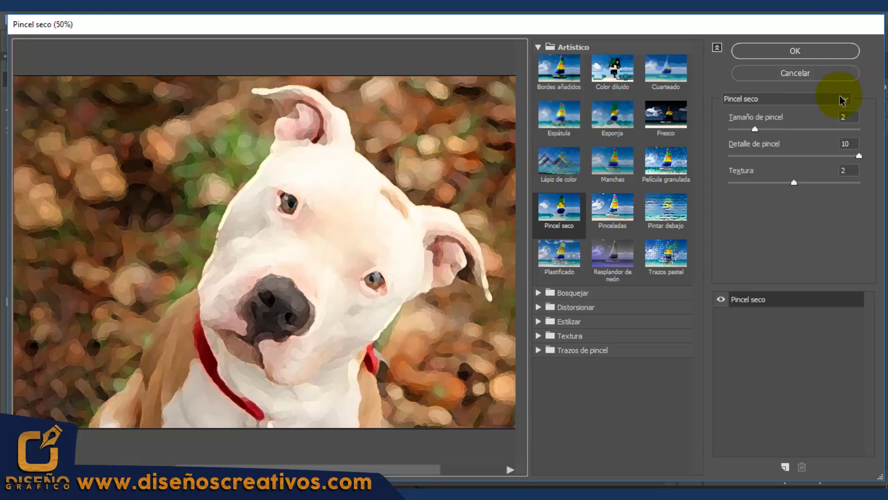
pyautogui.click(840, 95)
pyautogui.scroll(5, 842, 242)
pyautogui.scroll(1, 781, 185)
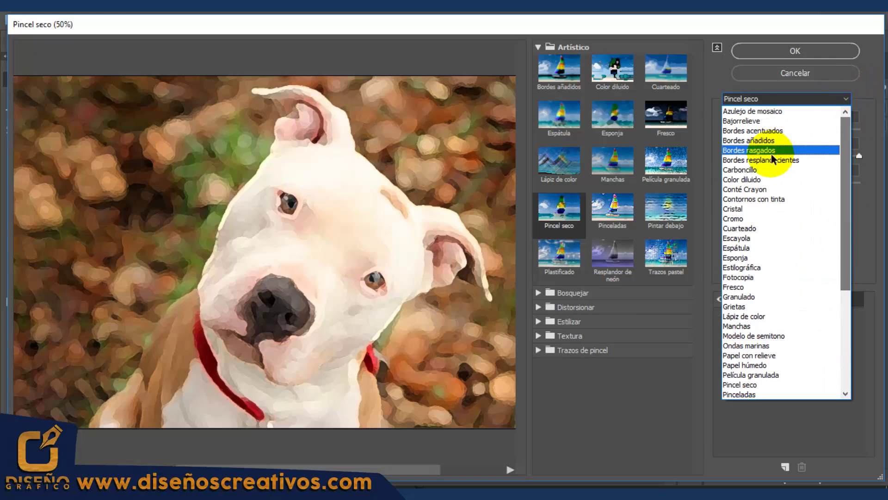
pyautogui.click(753, 228)
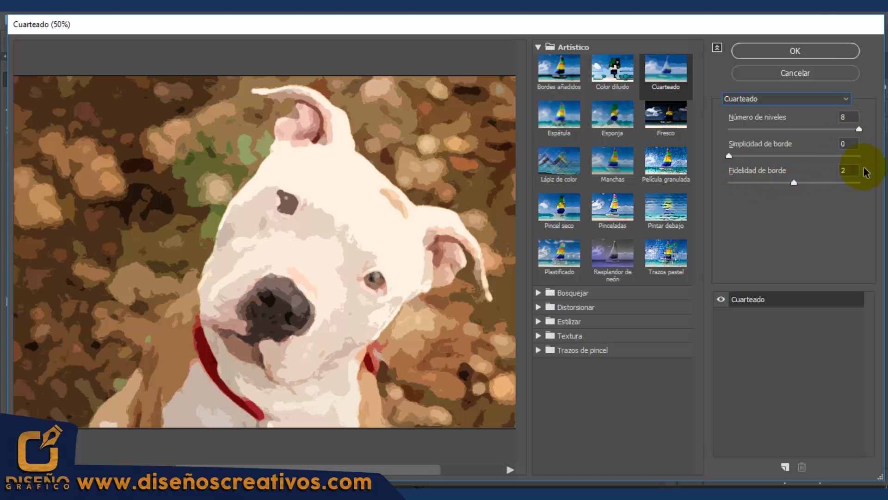
pyautogui.click(807, 52)
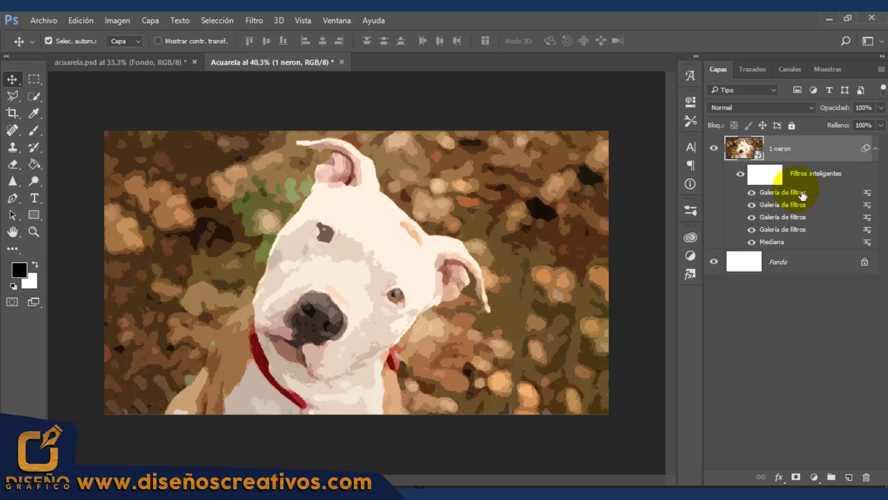
# Step: Set the Cuarteado filter's blending mode to Luz suave at 100% opacity
pyautogui.doubleClick(874, 198)
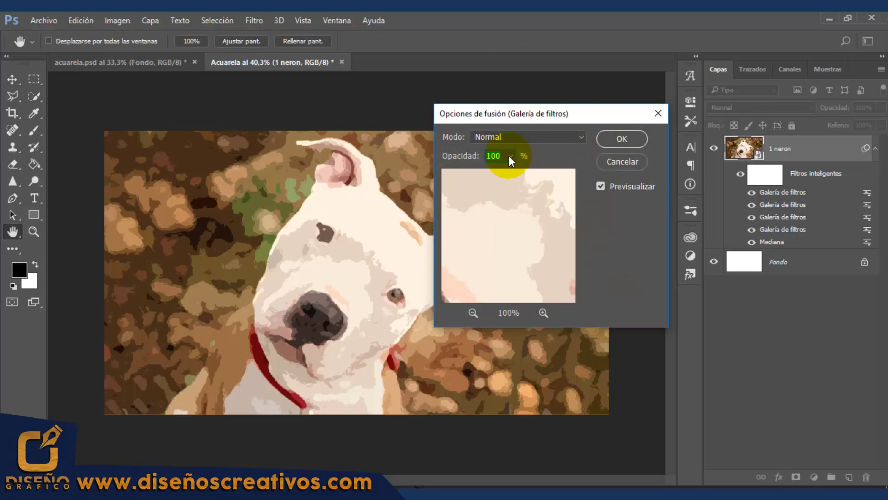
pyautogui.click(549, 138)
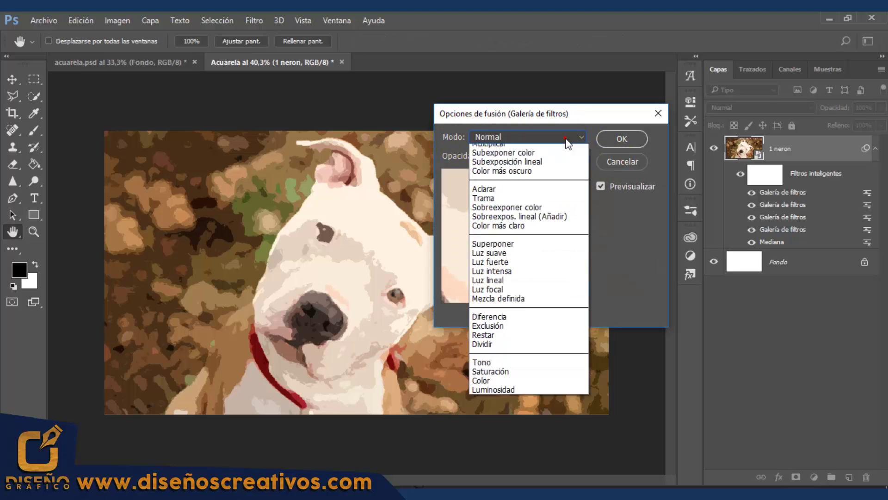
pyautogui.click(532, 296)
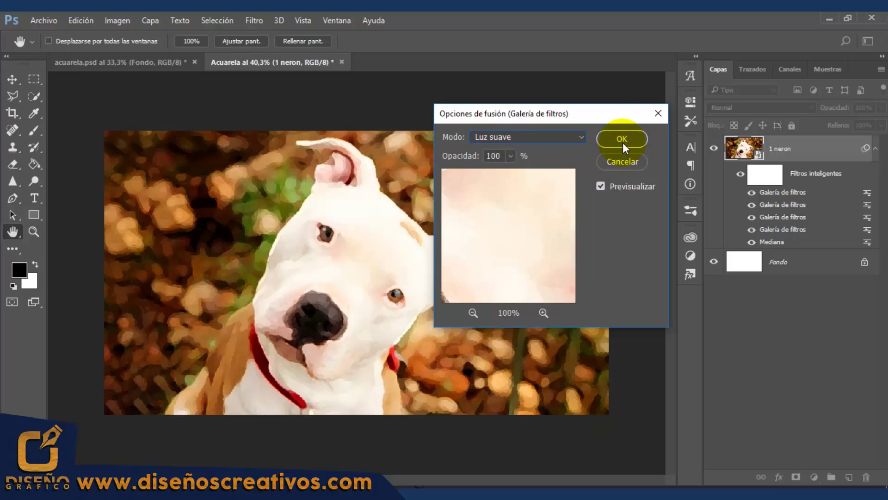
pyautogui.click(622, 140)
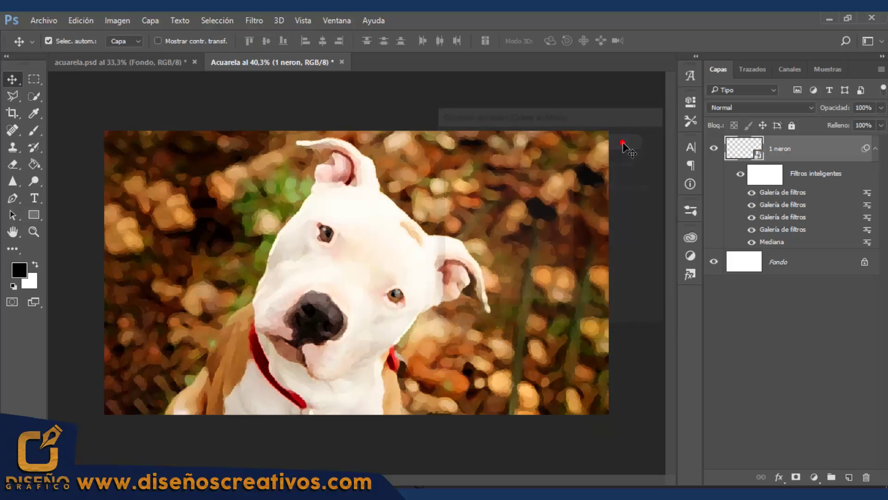
pyautogui.click(812, 306)
pyautogui.click(808, 151)
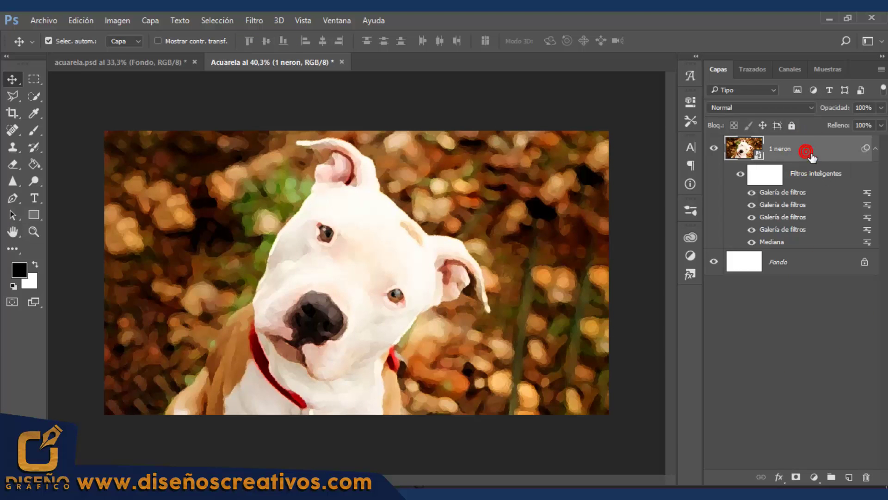
# Step: Duplicate the 1 neron layer and clear all smart filters from the 1 neron copia layer
pyautogui.hotkey('ctrl', 'j')
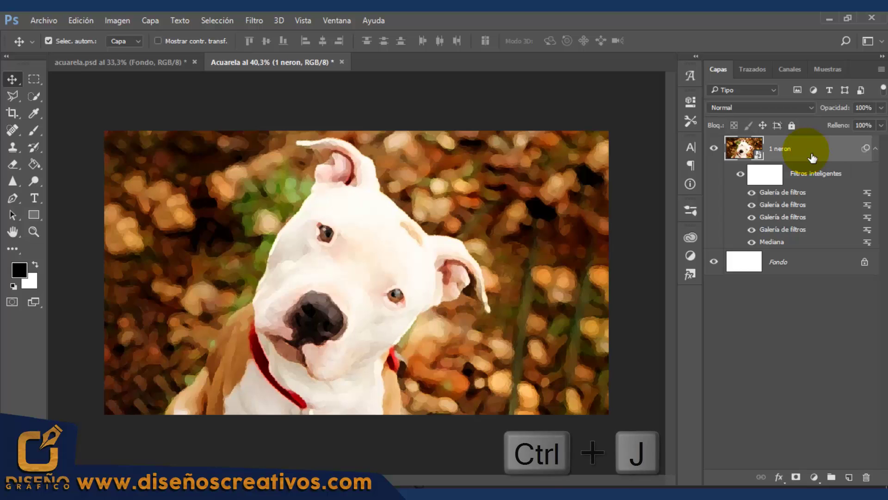
pyautogui.hotkey('ctrl', 'j')
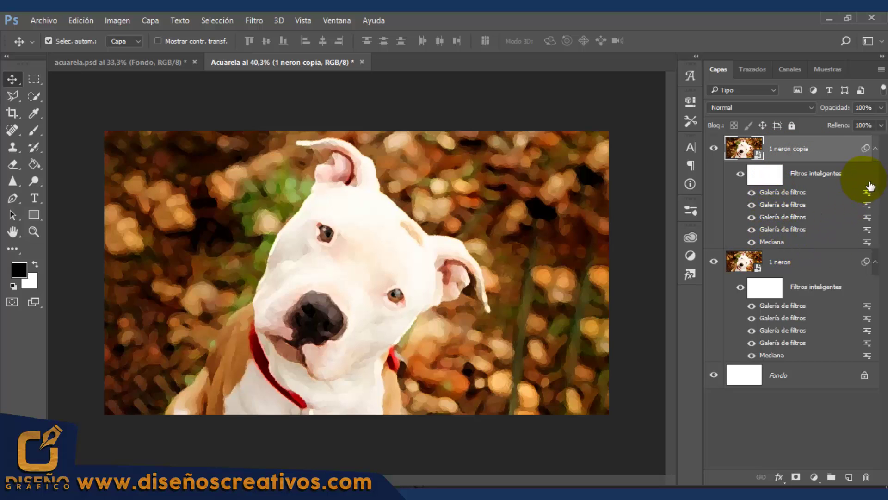
pyautogui.rightClick(847, 169)
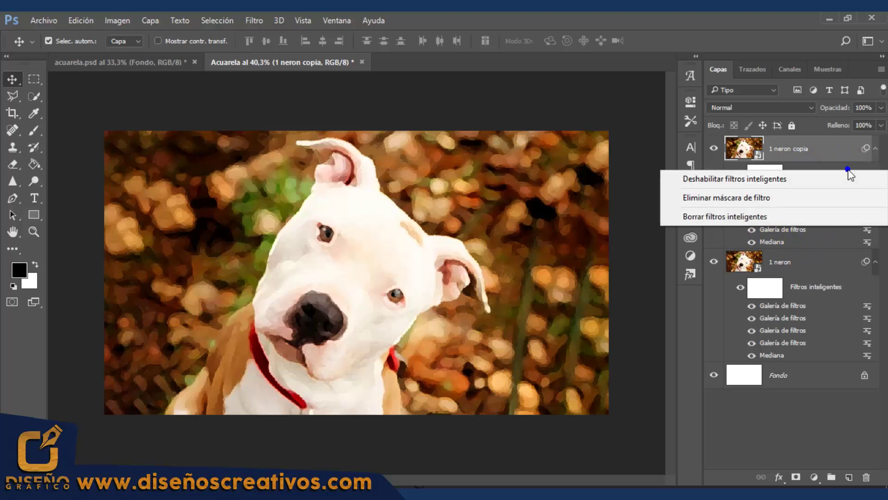
pyautogui.click(698, 217)
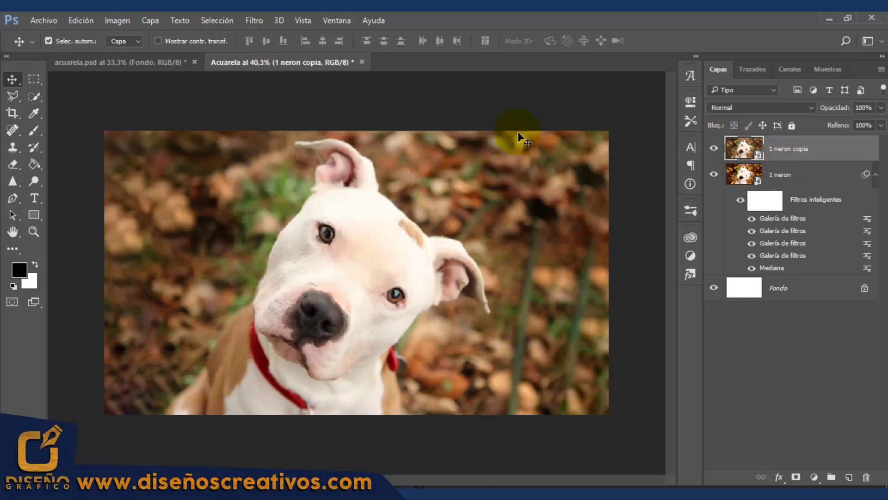
# Step: Apply Sombras/iluminaciones to 1 neron copia with shadows at 100 and highlights at 0
pyautogui.click(117, 20)
pyautogui.moveTo(125, 54)
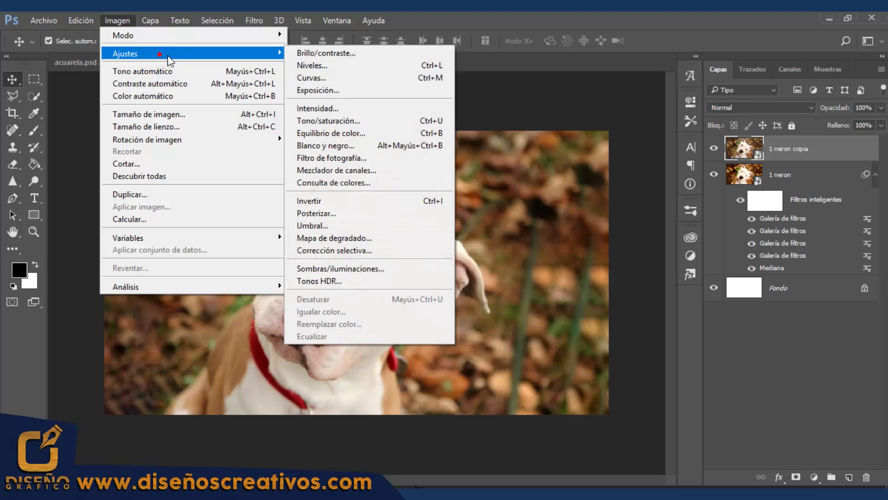
pyautogui.click(333, 269)
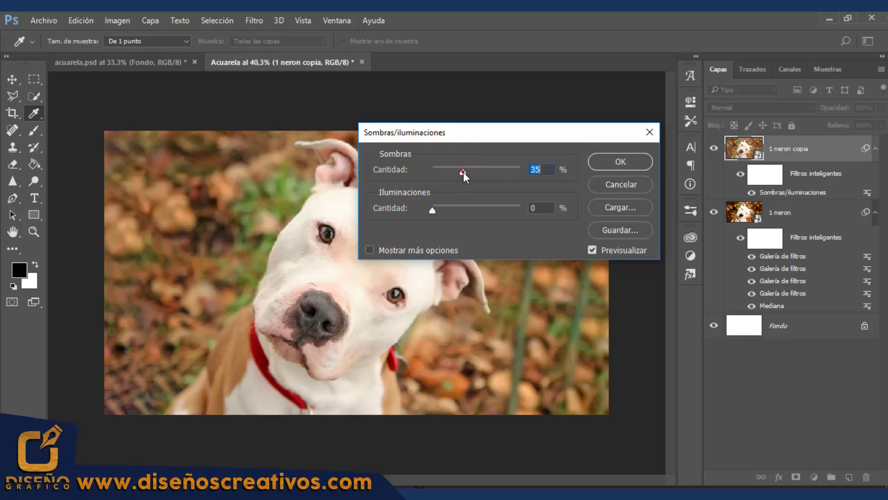
pyautogui.moveTo(463, 172); pyautogui.dragTo(543, 178)
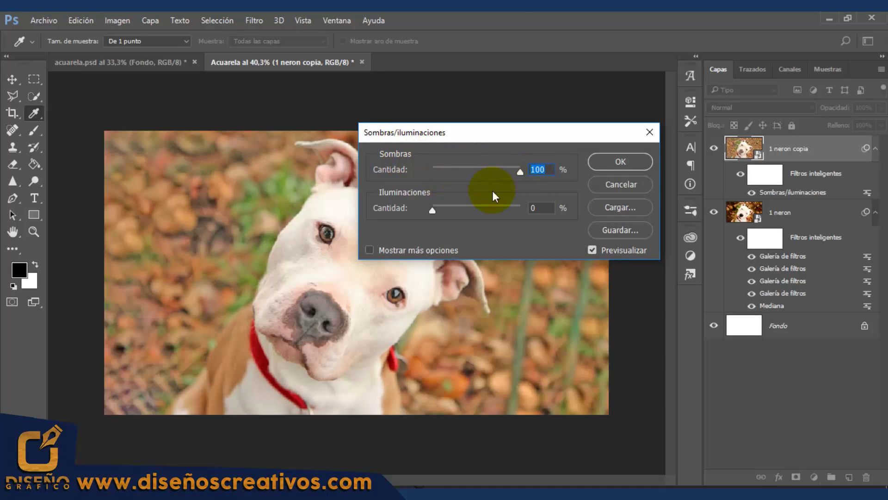
pyautogui.click(432, 211)
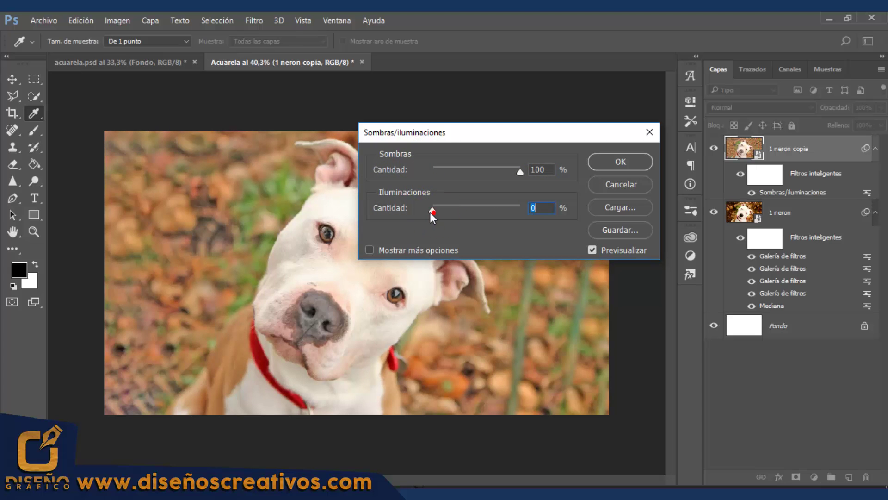
pyautogui.click(621, 164)
pyautogui.press('v')
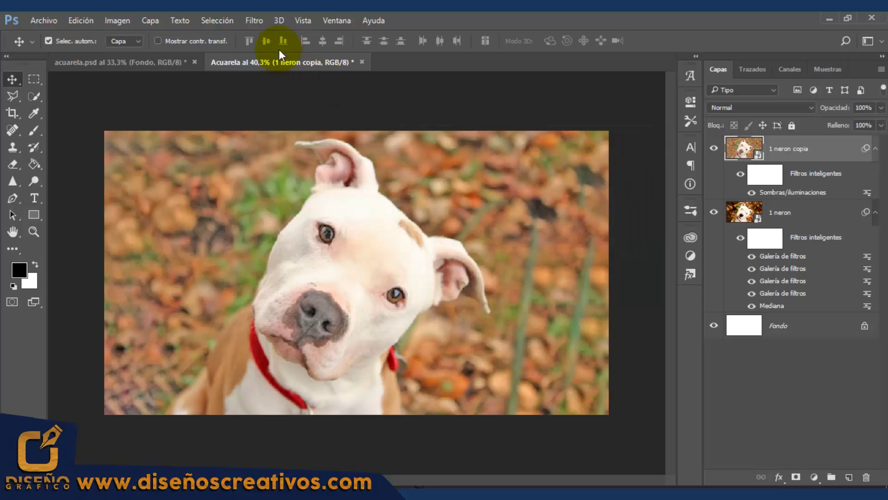
pyautogui.click(252, 21)
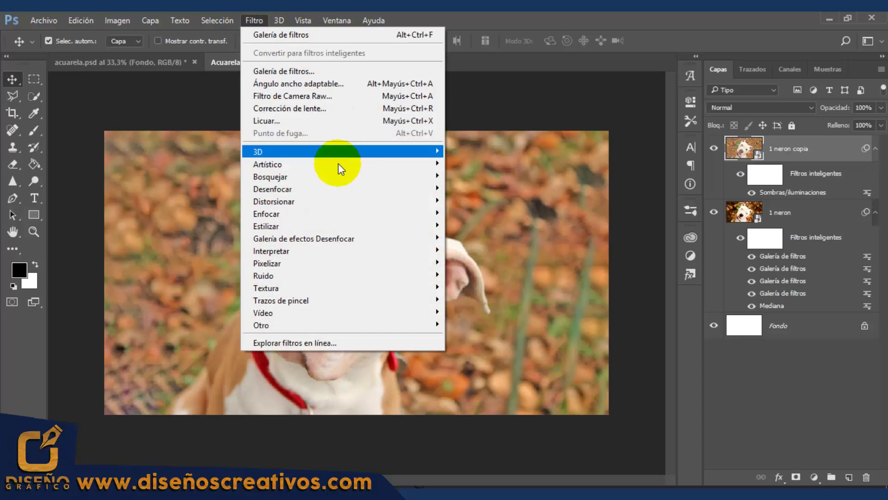
pyautogui.moveTo(340, 324)
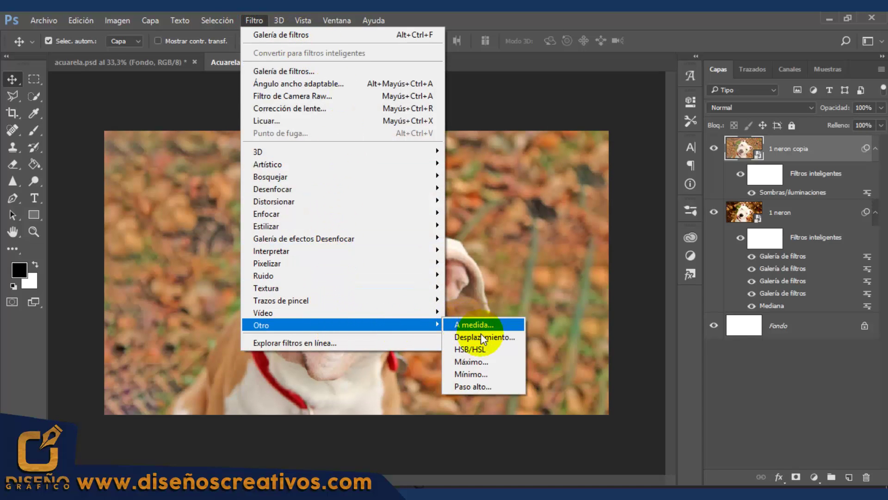
# Step: Apply a Paso alto filter with a 9.0-pixel radius to 1 neron copia
pyautogui.click(481, 385)
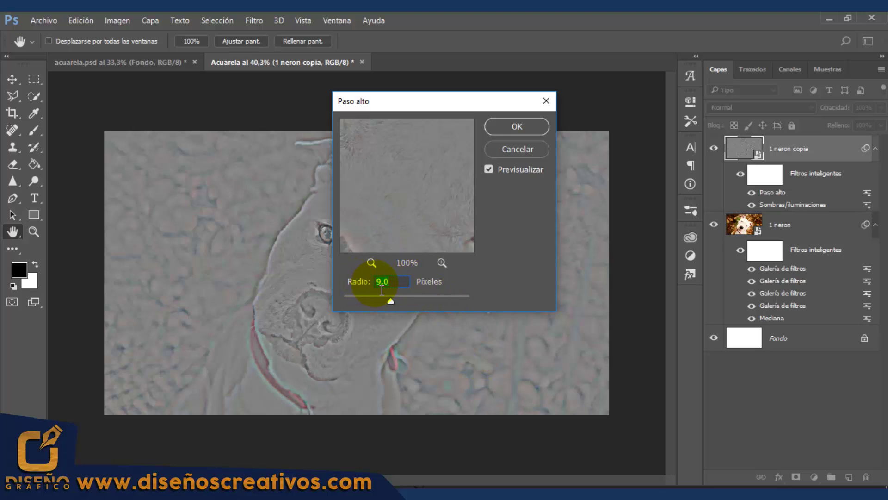
pyautogui.click(517, 126)
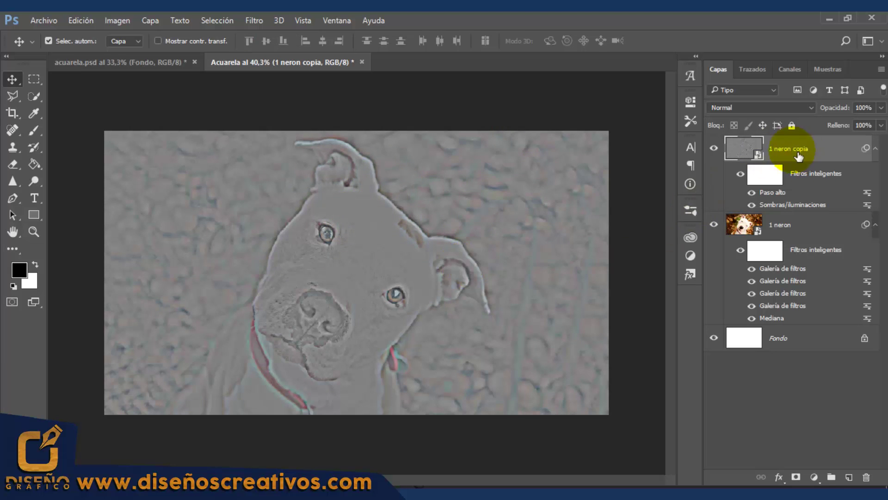
# Step: Set 1 neron copia to Luz lineal blending, adjust its opacity, and collapse 1 neron's filters
pyautogui.click(811, 108)
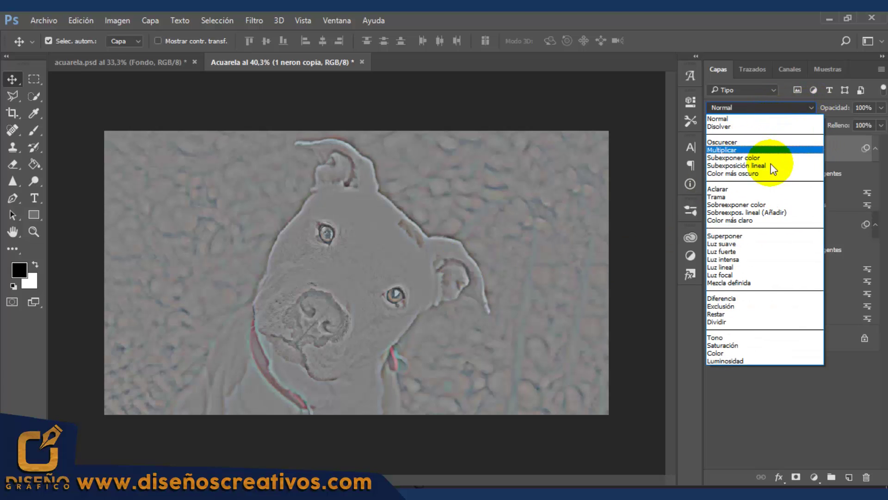
pyautogui.click(752, 265)
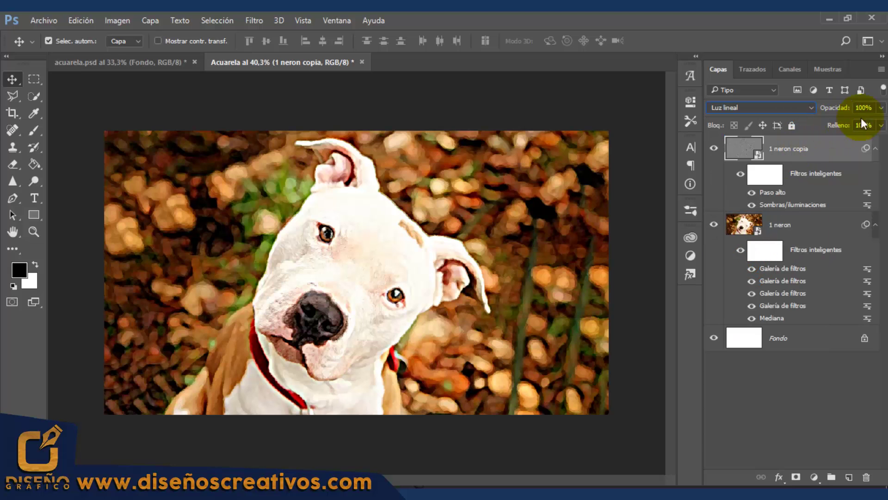
pyautogui.click(859, 109)
pyautogui.click(406, 247)
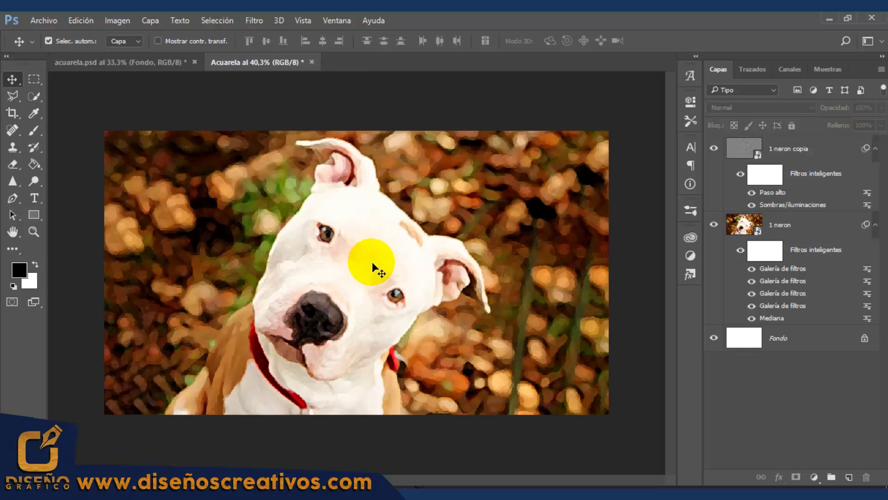
pyautogui.click(876, 225)
# Step: Create layer group Grupo 1 and move it below both 1 neron layers, above Fondo
pyautogui.click(876, 148)
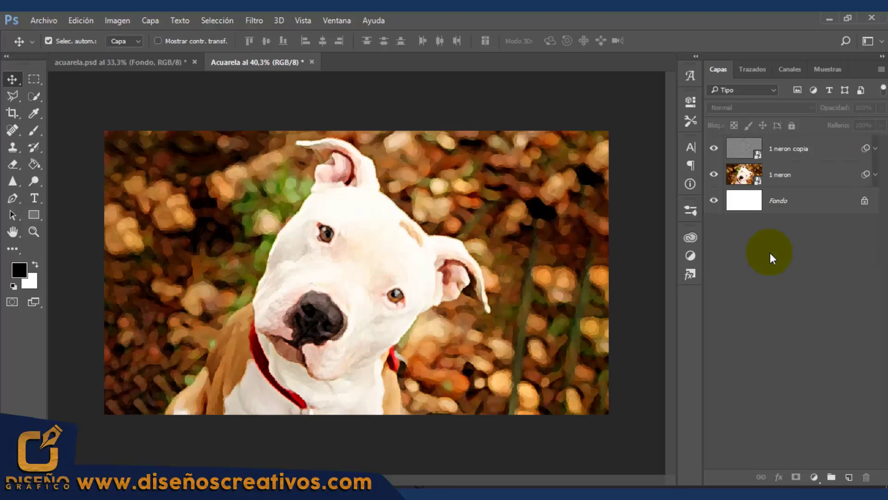
pyautogui.click(832, 477)
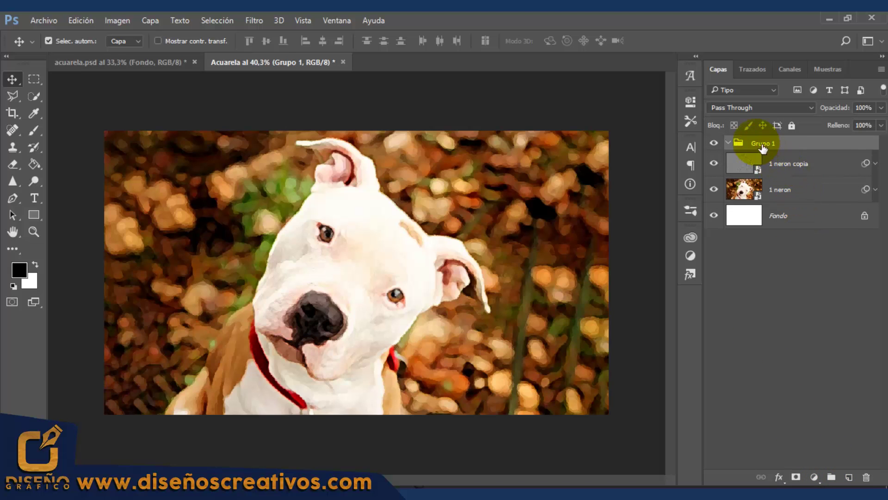
pyautogui.moveTo(776, 145); pyautogui.dragTo(774, 204)
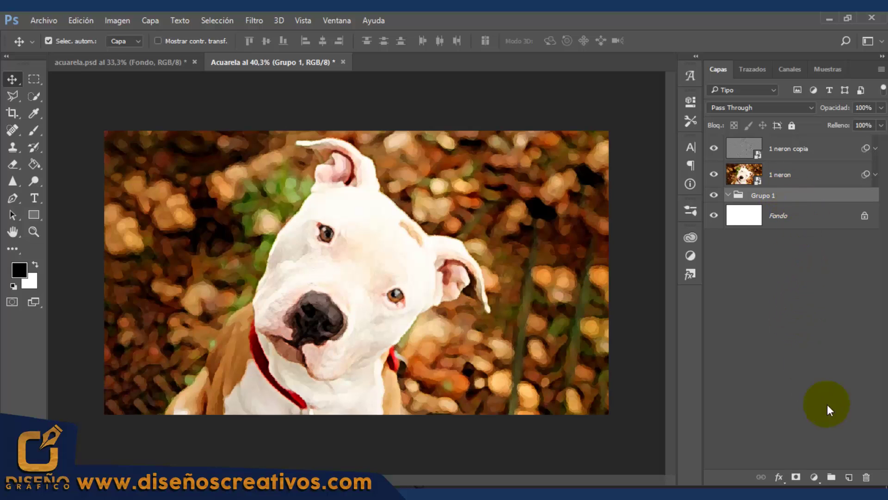
# Step: Add empty layers Capa 1 to Capa 8 inside Grupo 1 and colour-label the group red
pyautogui.click(855, 479)
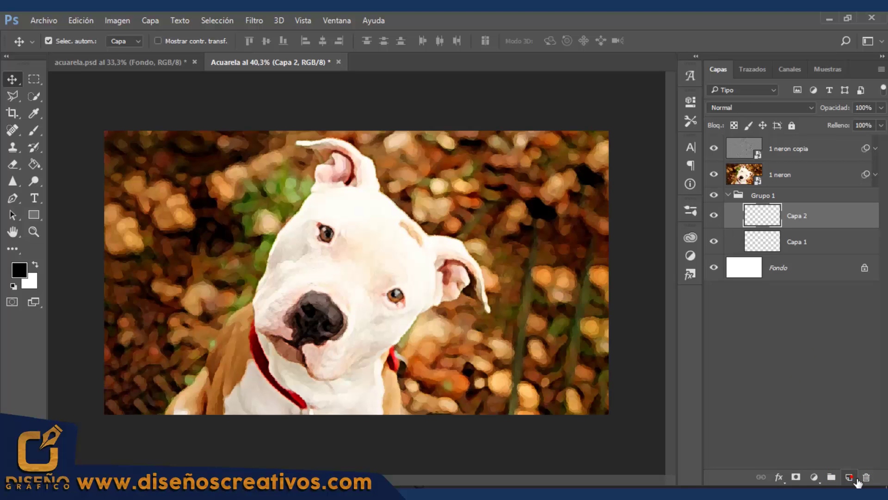
pyautogui.click(855, 479)
pyautogui.moveTo(767, 213); pyautogui.dragTo(774, 392)
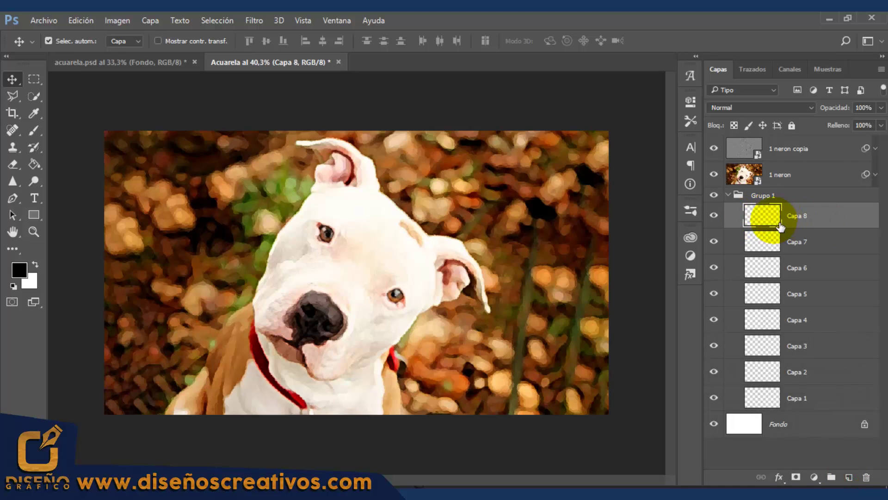
pyautogui.click(759, 195)
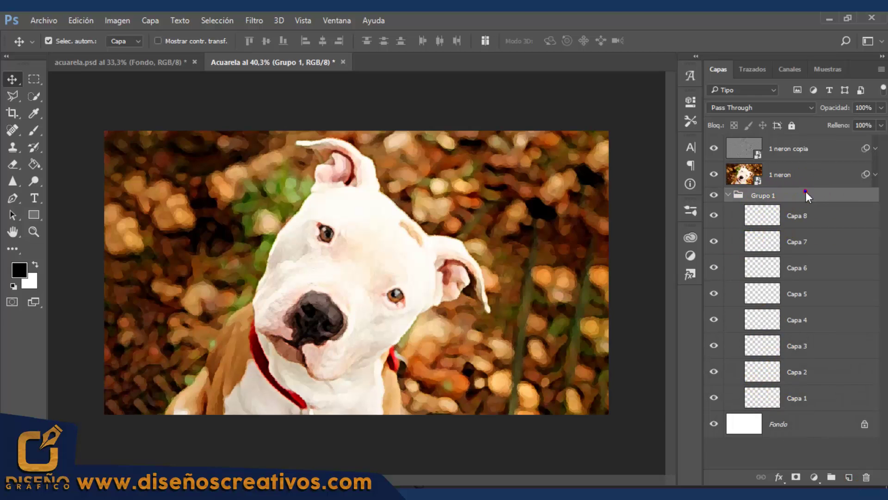
pyautogui.rightClick(805, 190)
pyautogui.click(671, 390)
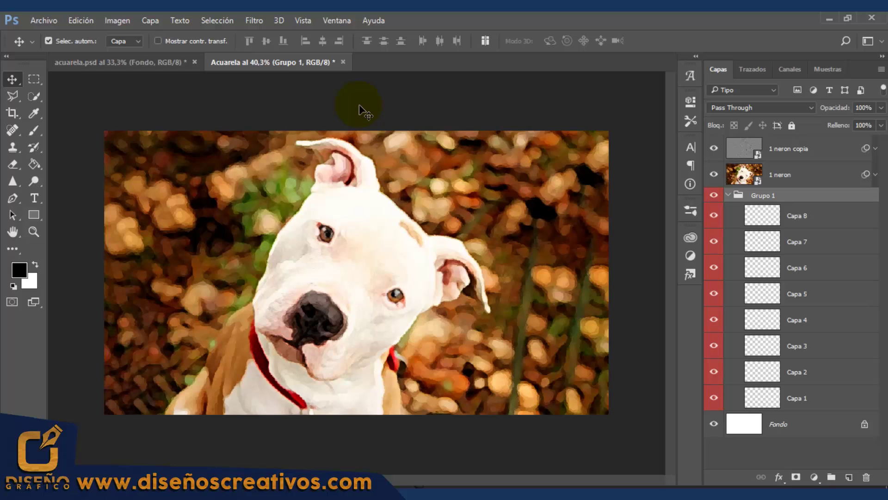
# Step: Make 1 neron copia and then 1 neron clipping masks on Grupo 1
pyautogui.click(462, 121)
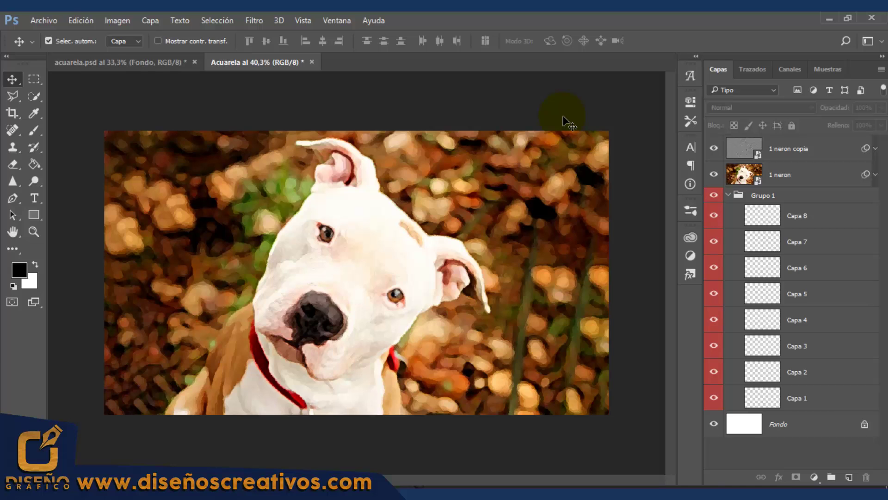
pyautogui.click(814, 148)
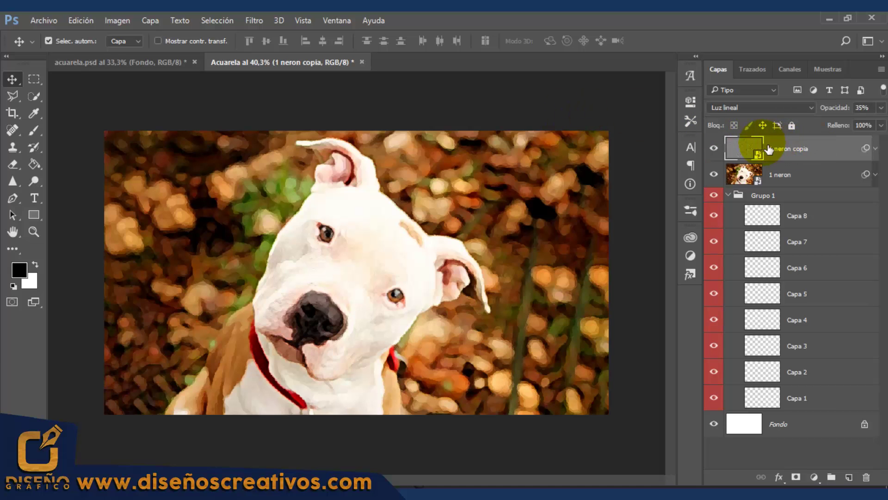
pyautogui.rightClick(820, 145)
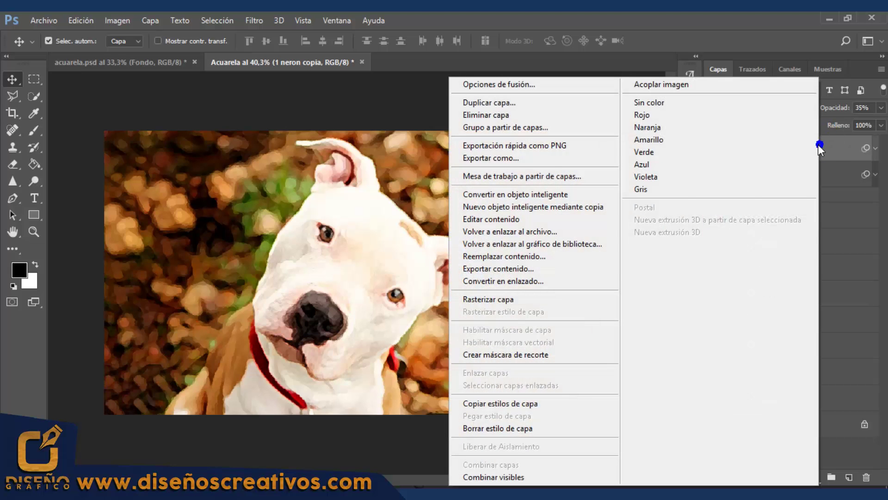
pyautogui.click(560, 354)
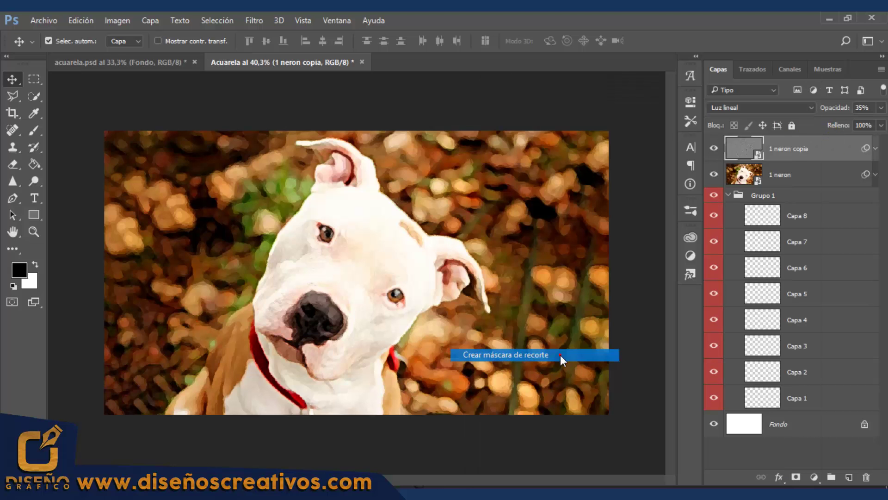
pyautogui.click(847, 182)
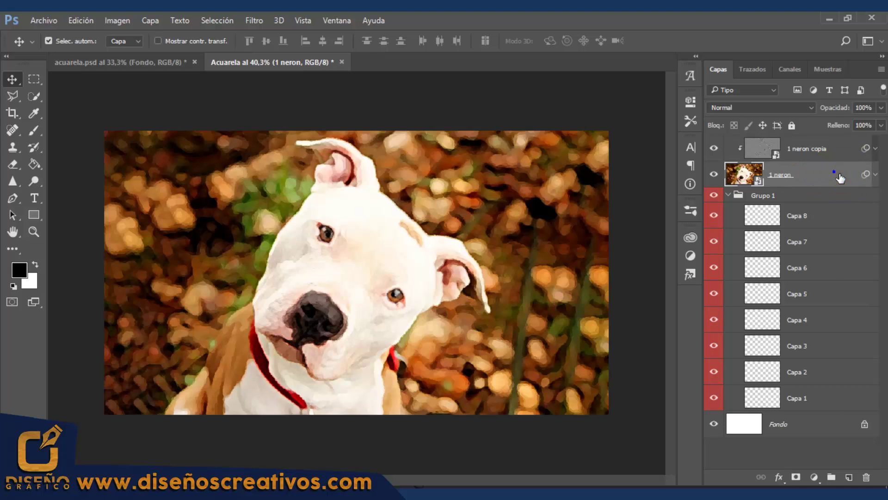
pyautogui.rightClick(838, 178)
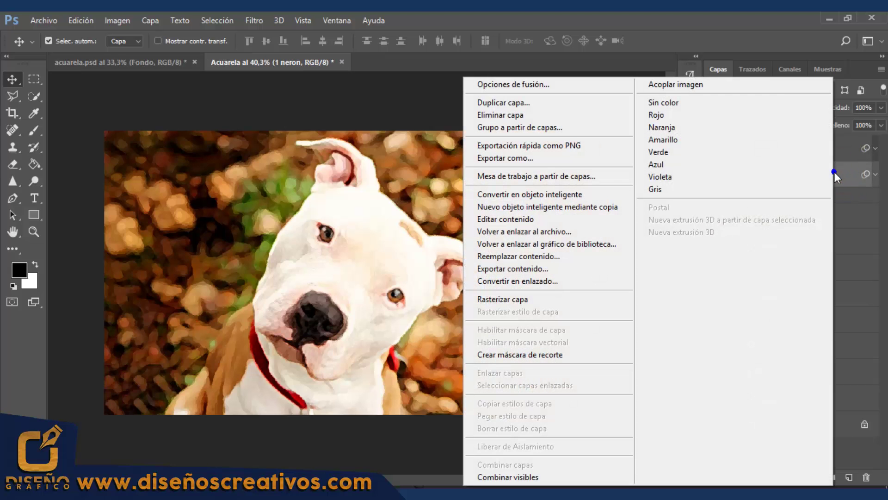
pyautogui.click(528, 354)
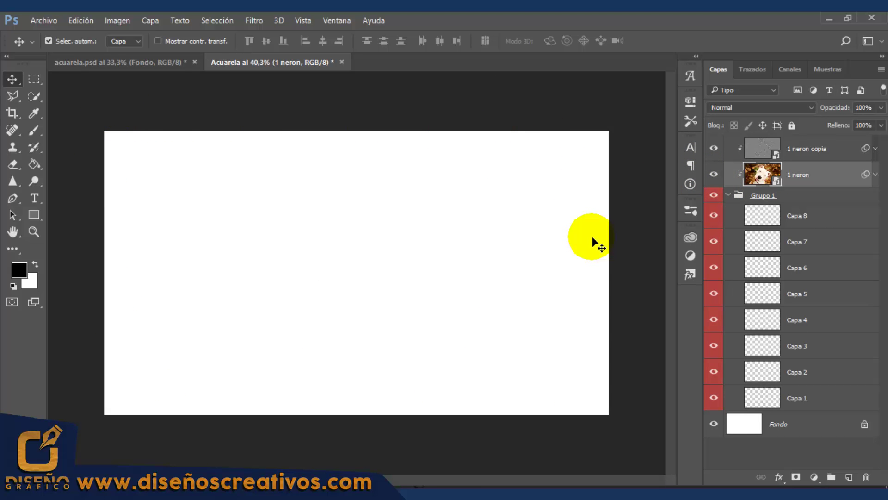
# Step: On Capa 1, paint with the 904 px watercolour brush to reveal the dog's face
pyautogui.click(651, 289)
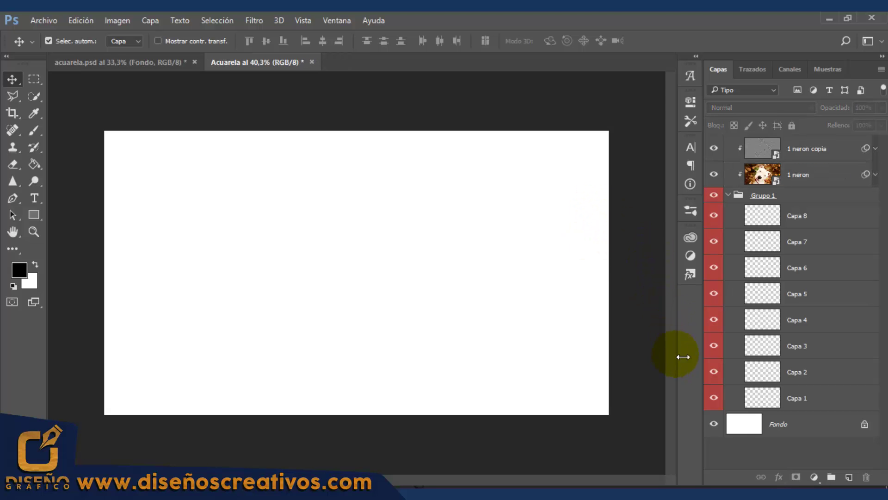
pyautogui.click(820, 403)
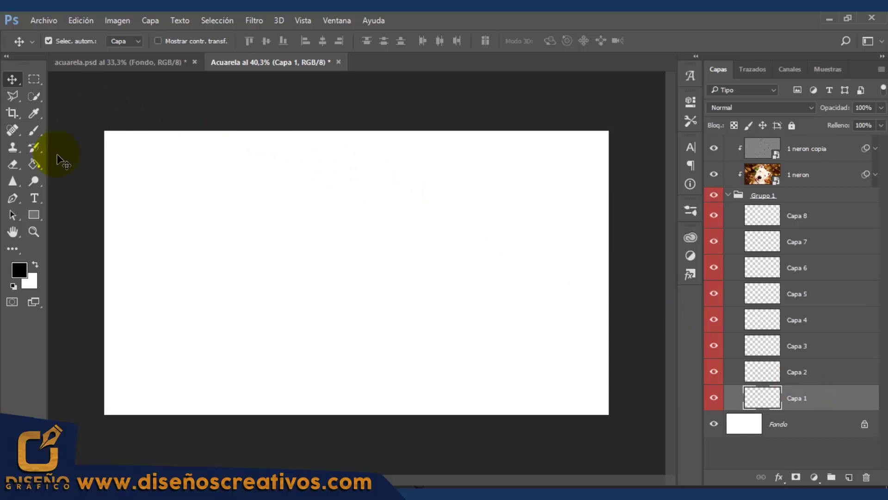
pyautogui.click(34, 130)
pyautogui.click(67, 41)
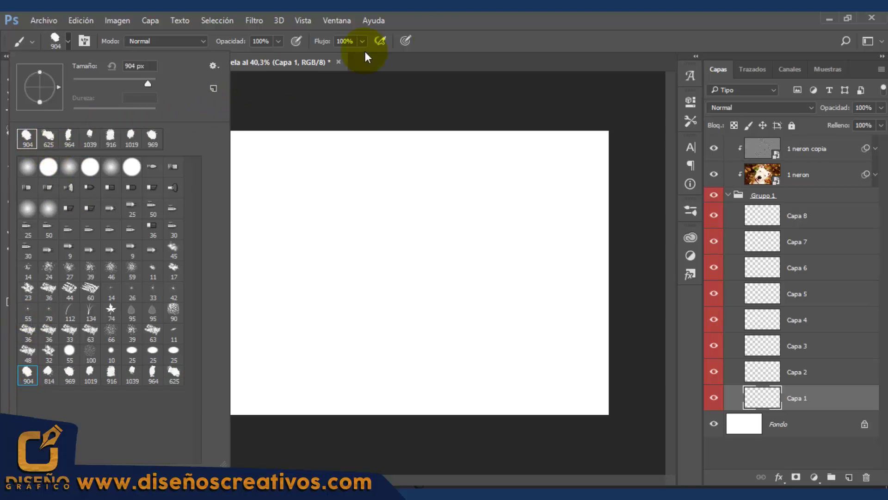
pyautogui.click(474, 40)
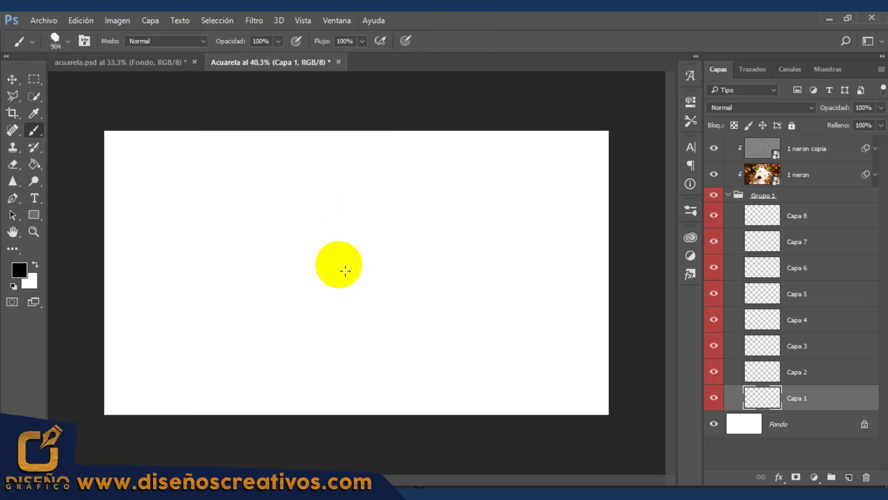
pyautogui.click(347, 271)
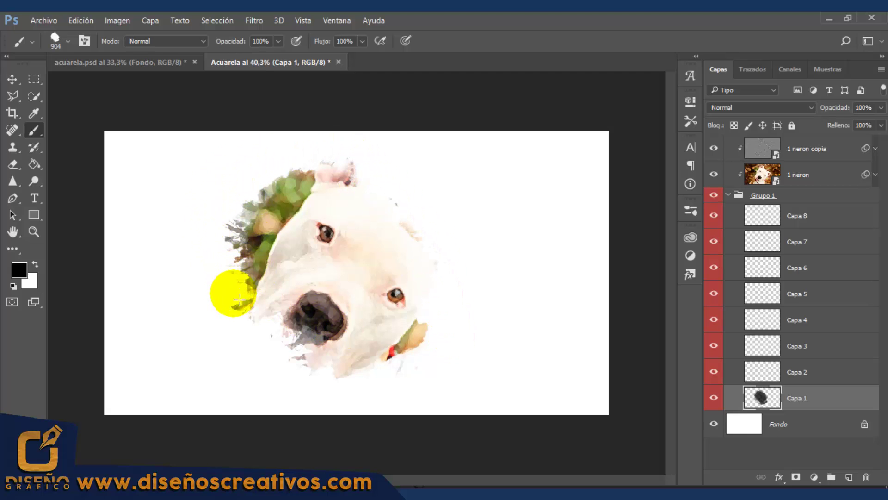
pyautogui.click(470, 245)
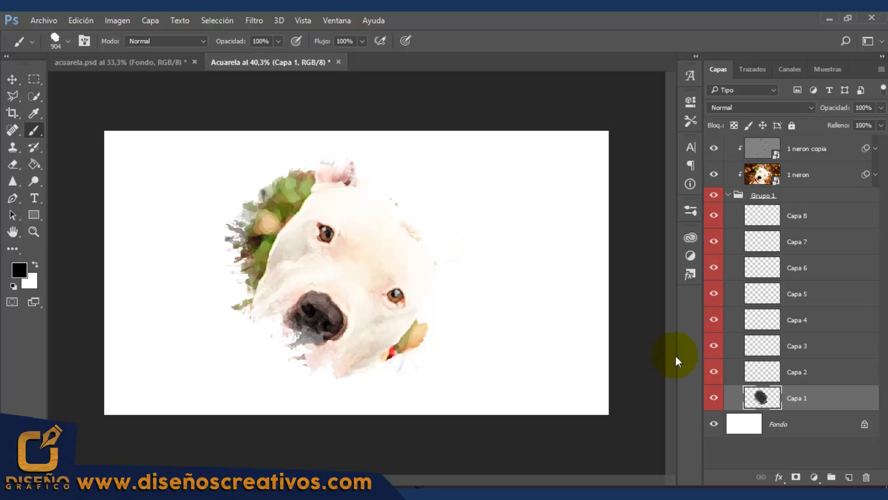
pyautogui.moveTo(551, 249); pyautogui.dragTo(555, 296)
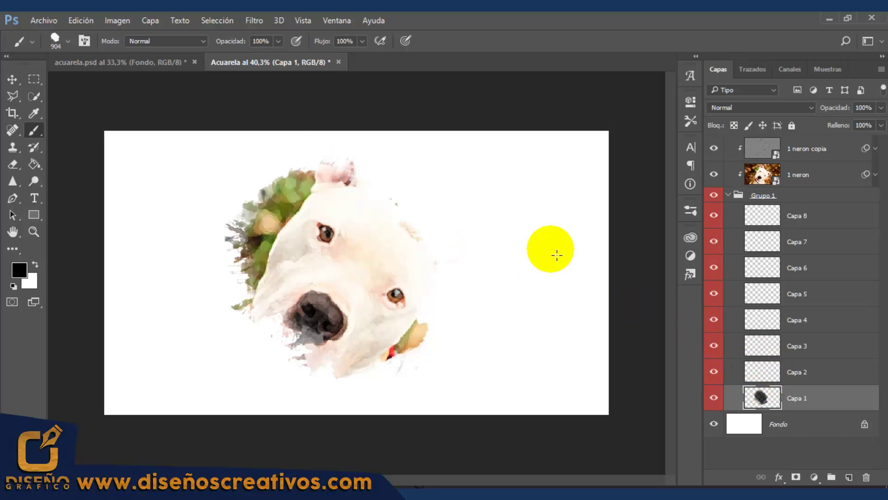
pyautogui.click(782, 372)
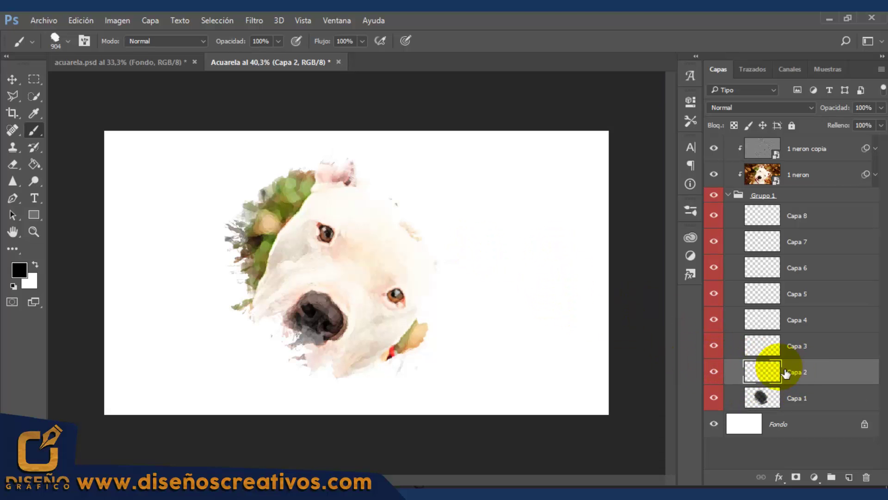
# Step: Paint a brush-814 dab on the dog's right side and a brush-969 dab above its head
pyautogui.click(69, 44)
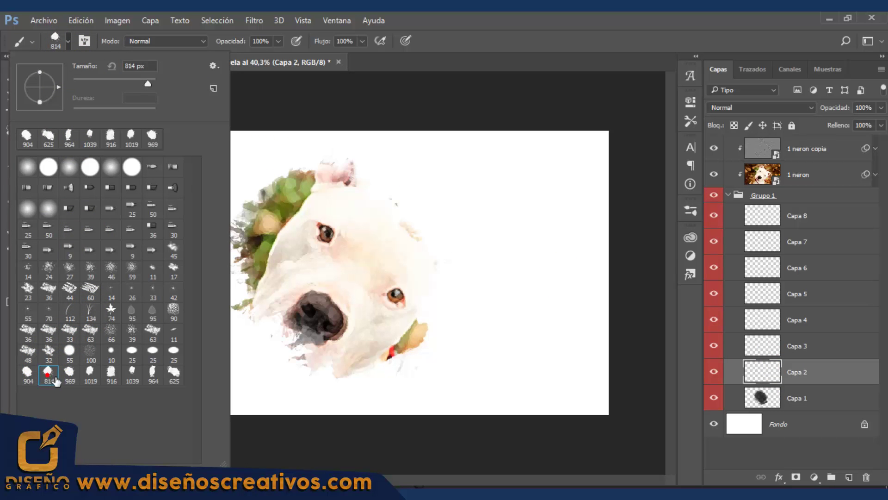
pyautogui.click(499, 51)
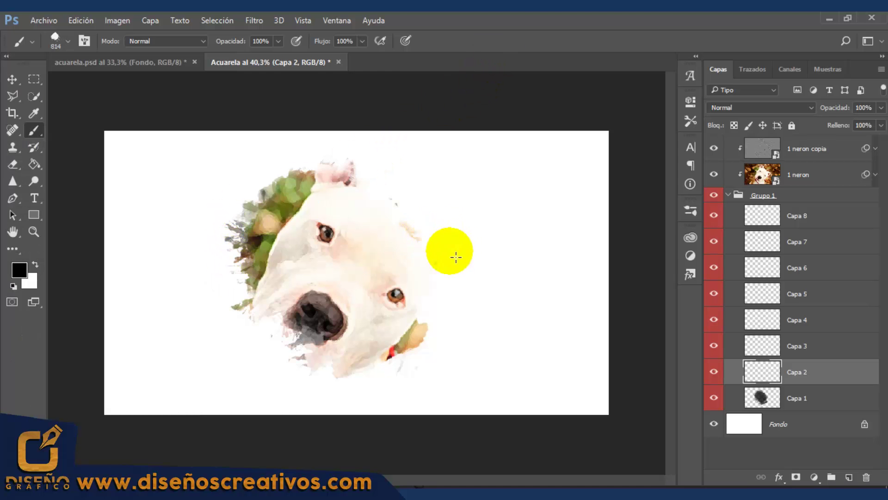
pyautogui.click(439, 336)
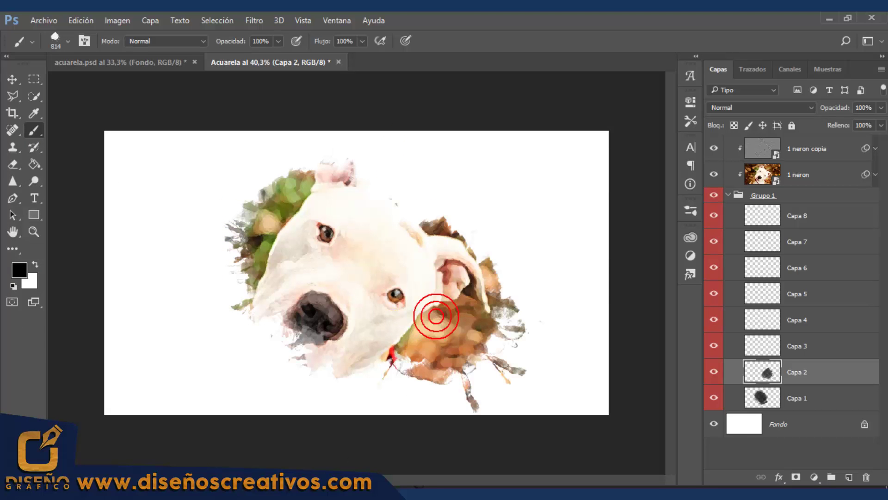
pyautogui.click(767, 346)
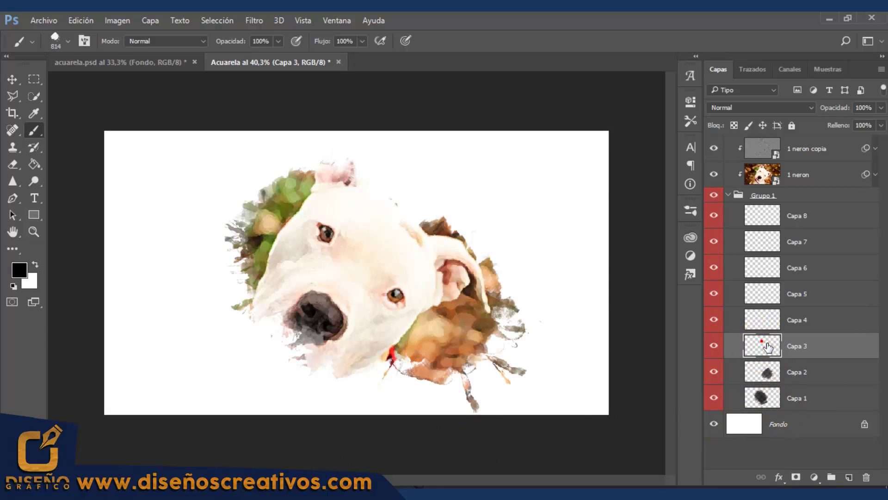
pyautogui.click(57, 41)
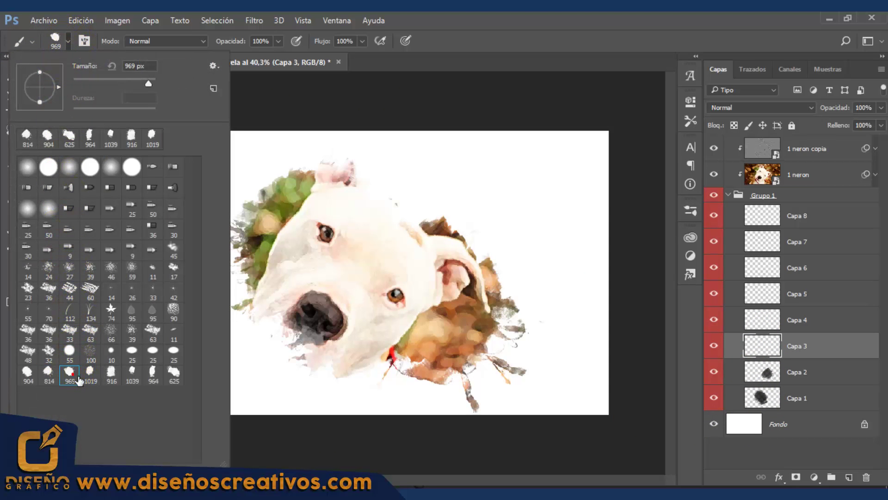
pyautogui.click(303, 91)
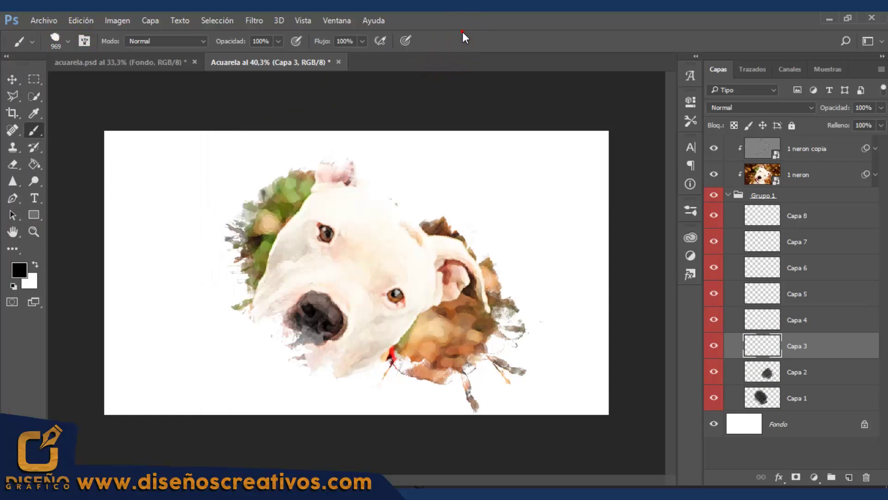
pyautogui.click(424, 195)
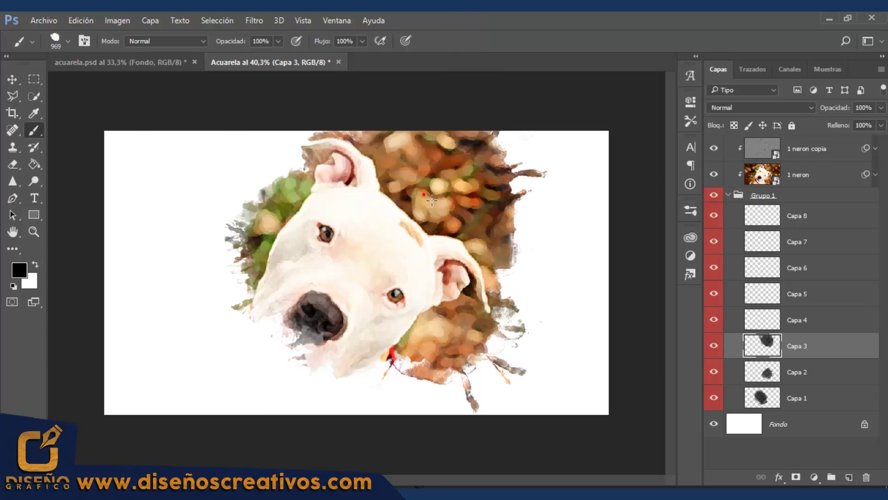
pyautogui.hotkey('alt', ']')
# Step: On the next two stroke layers, dab brush 1019 at upper left and brush 916 at left
pyautogui.click(55, 41)
pyautogui.doubleClick(79, 343)
pyautogui.click(236, 199)
pyautogui.hotkey('alt', ']')
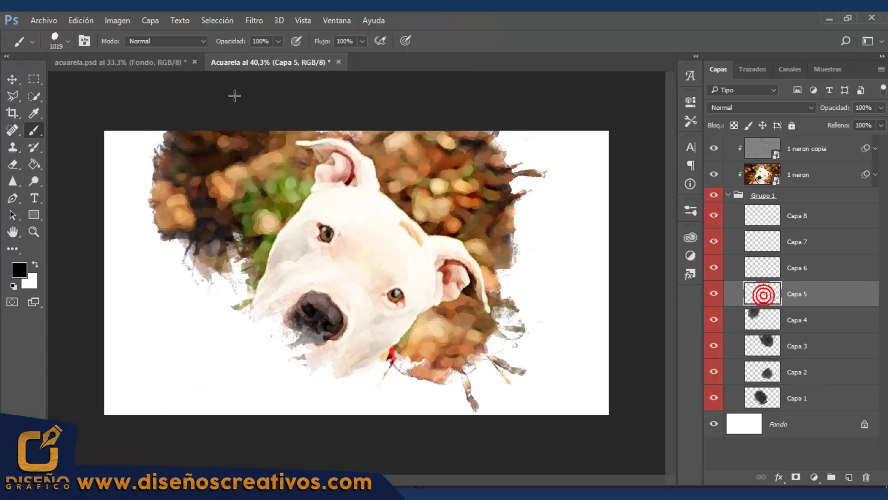
pyautogui.click(55, 41)
pyautogui.doubleClick(79, 268)
pyautogui.click(199, 283)
pyautogui.click(763, 268)
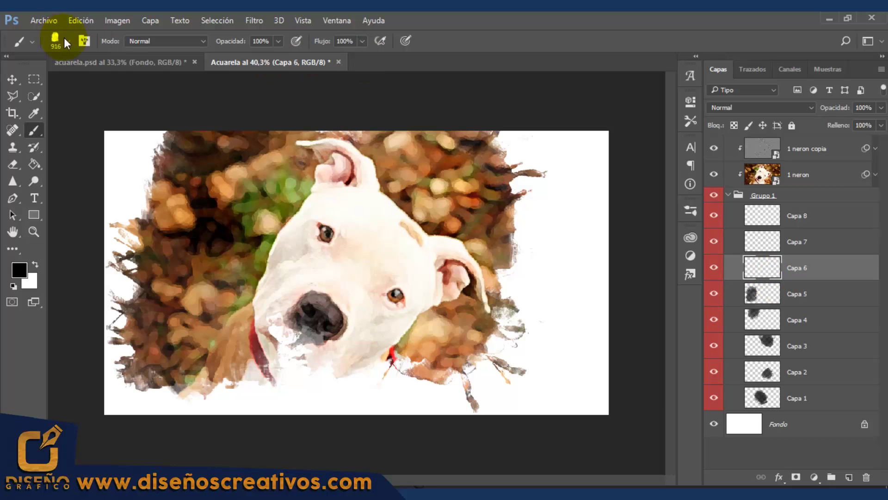
# Step: Paint Capa 7 and Capa 8 with brushes 1039 and 625 near the chest and right of the dog
pyautogui.click(56, 40)
pyautogui.doubleClick(132, 374)
pyautogui.click(296, 340)
pyautogui.click(763, 242)
pyautogui.click(55, 40)
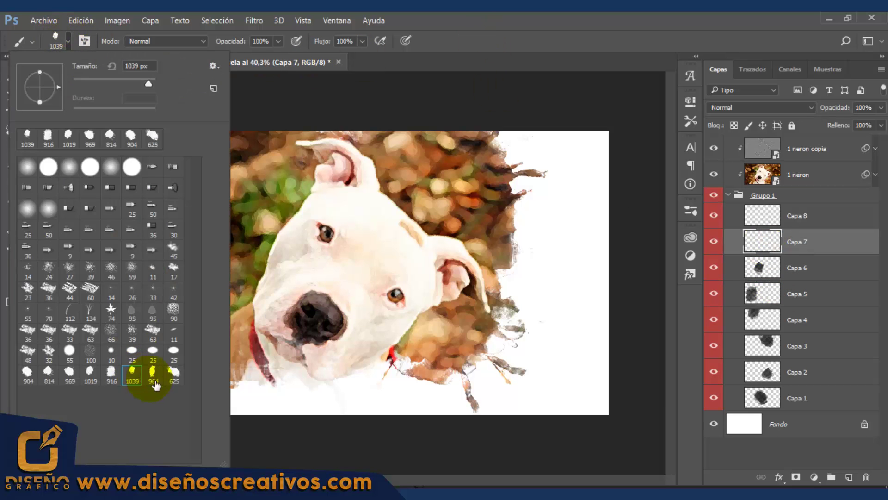
pyautogui.doubleClick(152, 375)
pyautogui.click(294, 370)
pyautogui.click(763, 215)
pyautogui.click(55, 40)
pyautogui.doubleClick(174, 375)
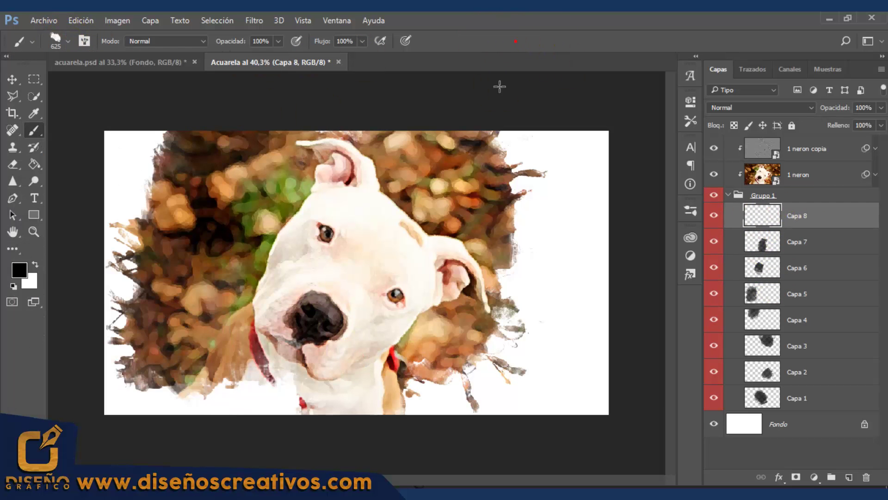
pyautogui.click(482, 286)
pyautogui.press('v')
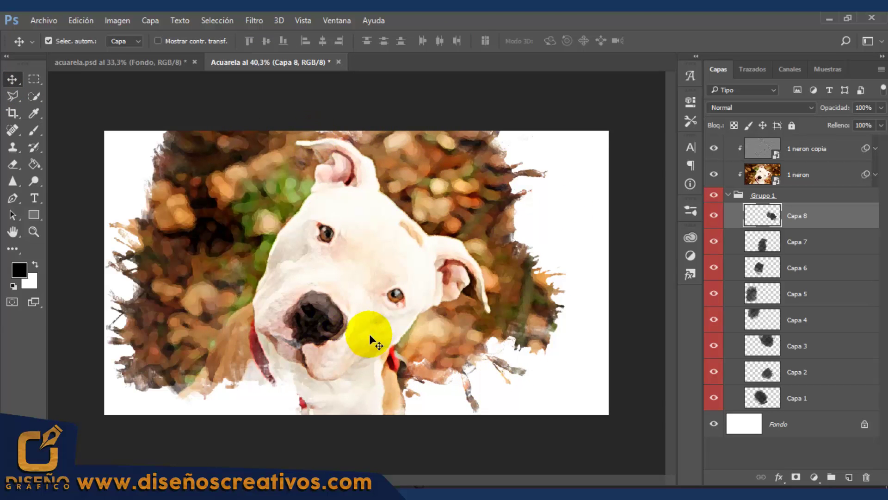
# Step: Fill the Fondo layer using Rellenar with the custom colour #ecdccb
pyautogui.click(569, 184)
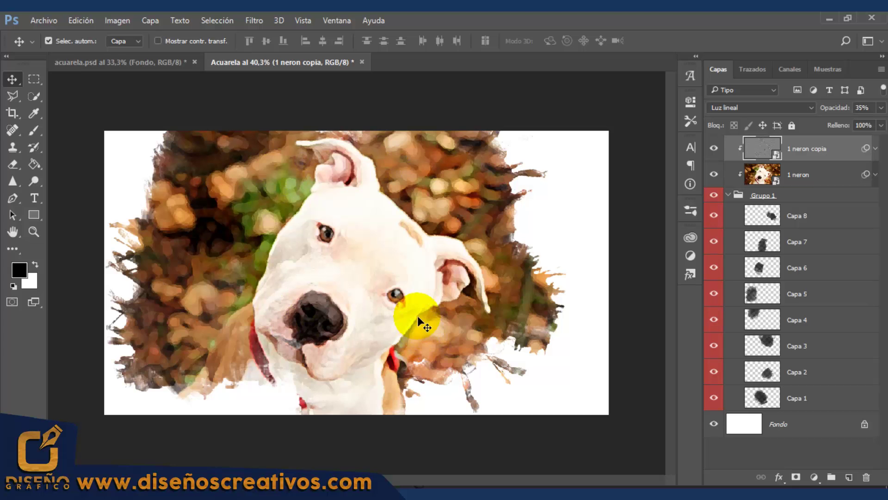
pyautogui.click(757, 423)
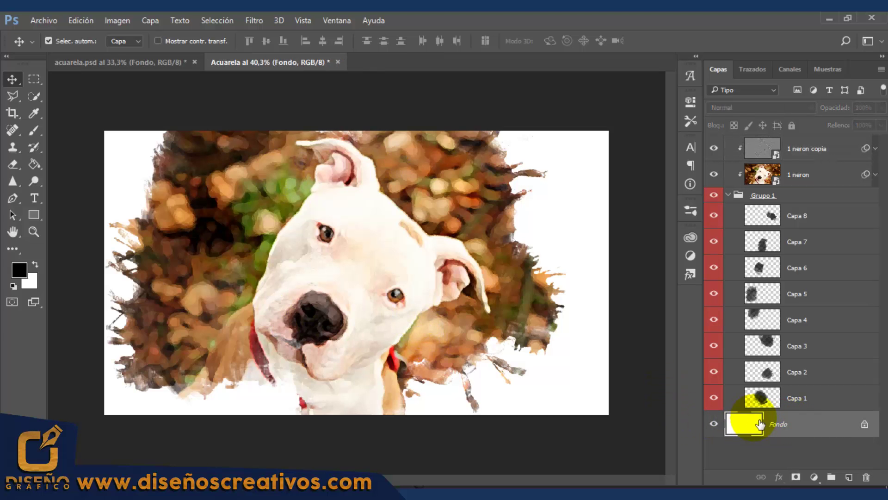
pyautogui.click(80, 20)
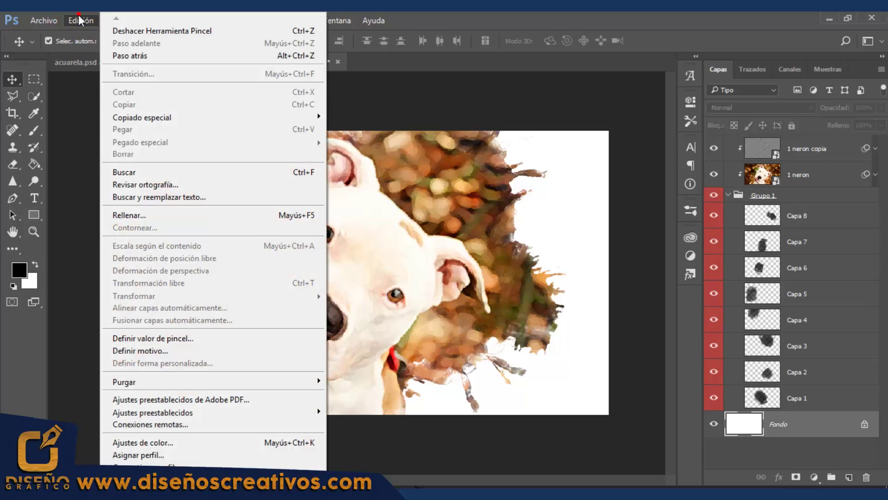
pyautogui.click(129, 215)
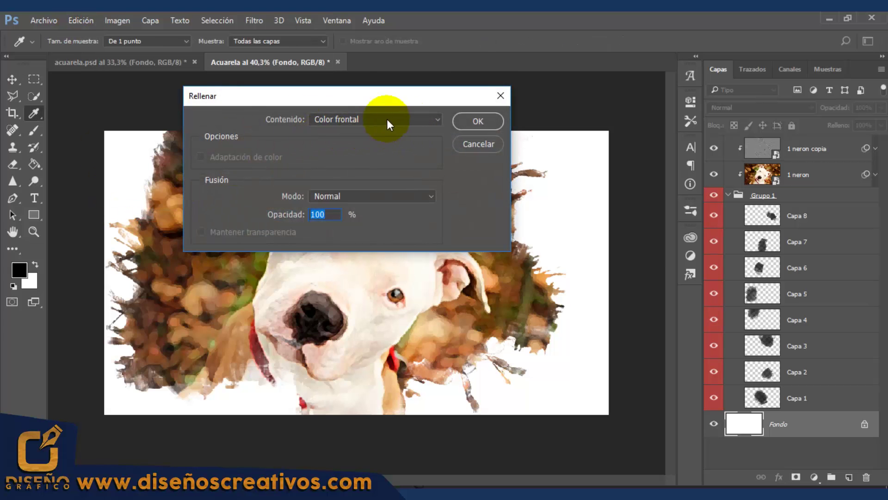
pyautogui.click(430, 119)
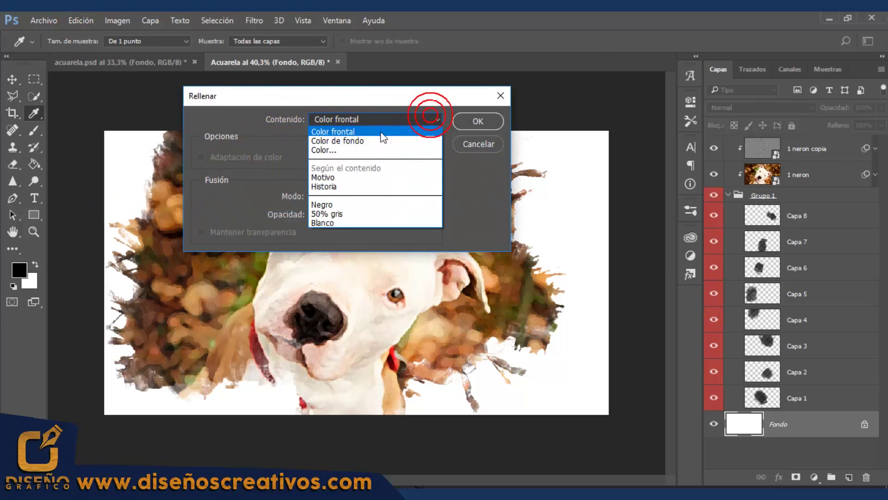
pyautogui.click(350, 150)
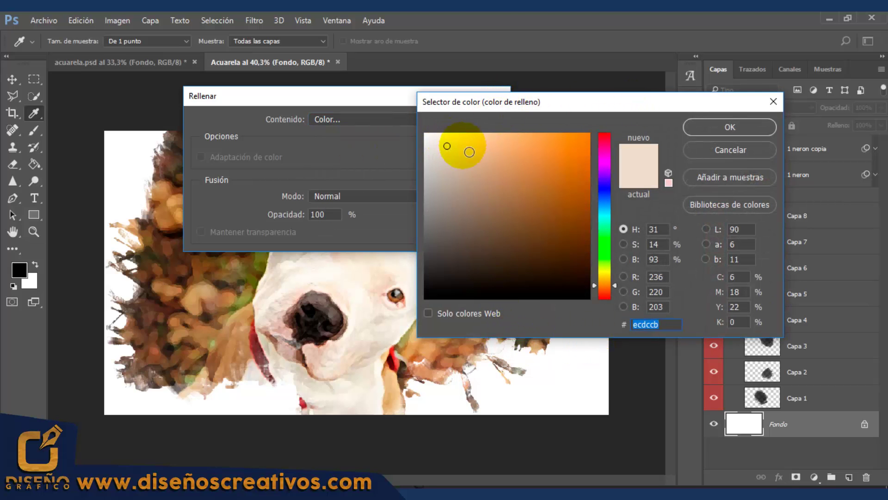
pyautogui.click(648, 325)
pyautogui.doubleClick(649, 324)
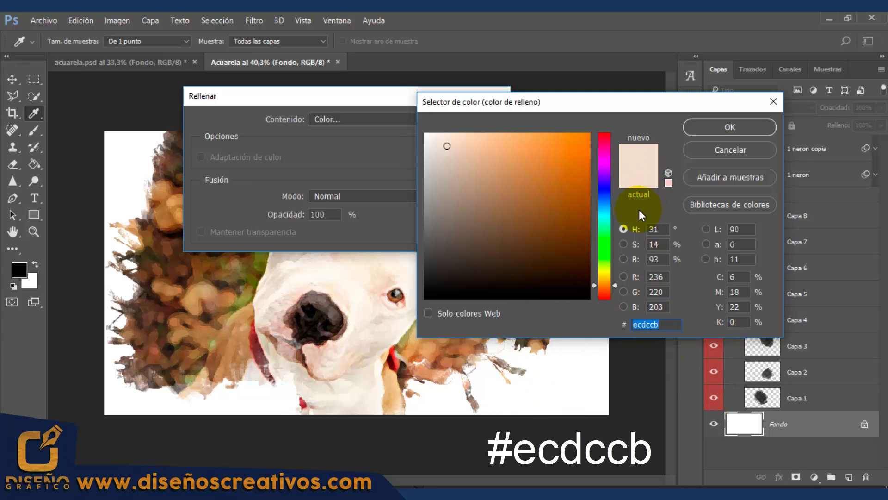
pyautogui.click(709, 129)
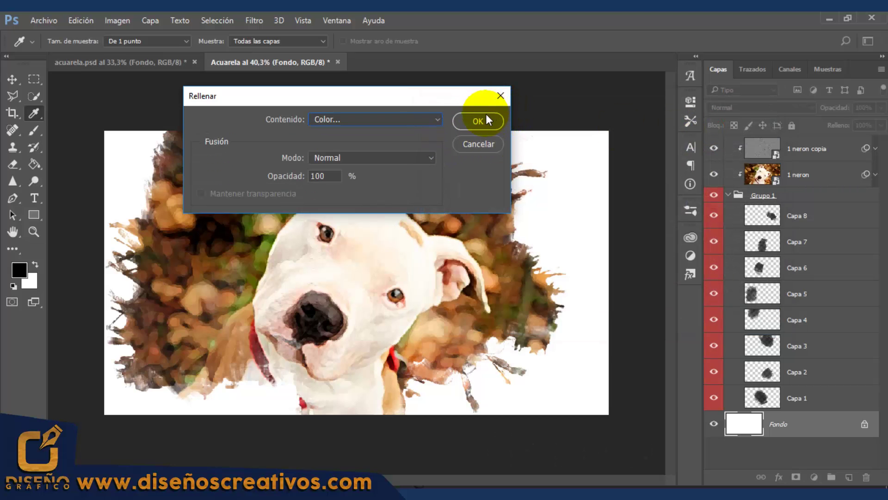
pyautogui.click(485, 121)
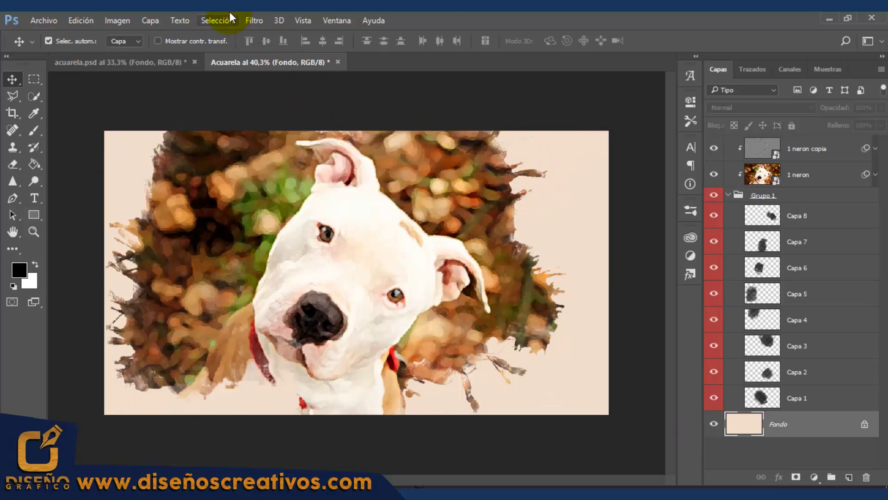
# Step: Apply the Filter Gallery's Texturizar with Lienzo texture, scale 100 and relief 2
pyautogui.click(250, 20)
pyautogui.click(285, 72)
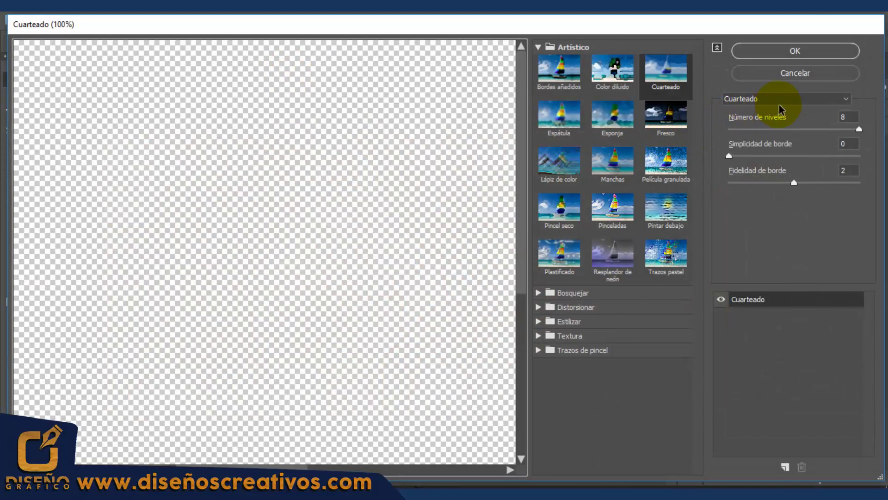
pyautogui.click(781, 101)
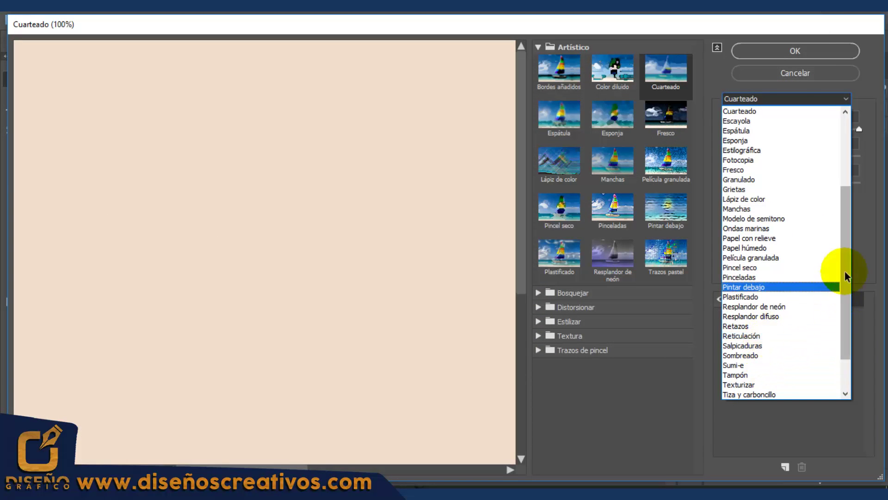
pyautogui.moveTo(845, 277); pyautogui.dragTo(841, 310)
pyautogui.click(763, 336)
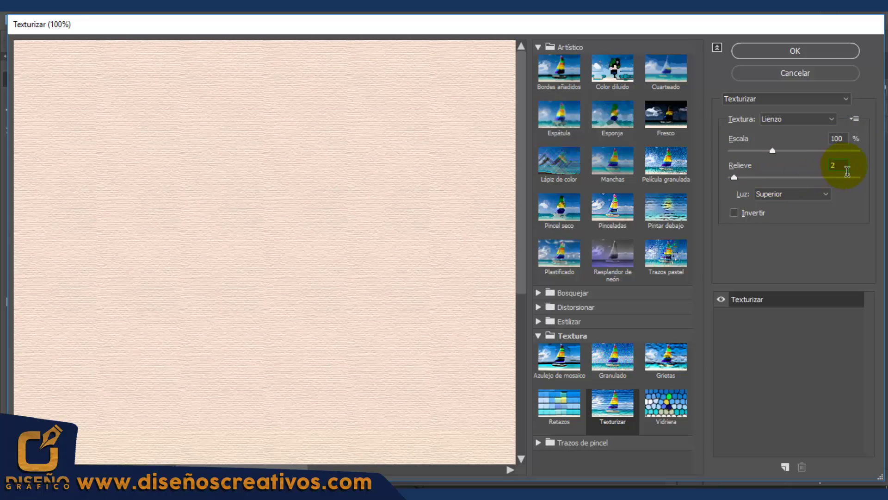
pyautogui.click(804, 51)
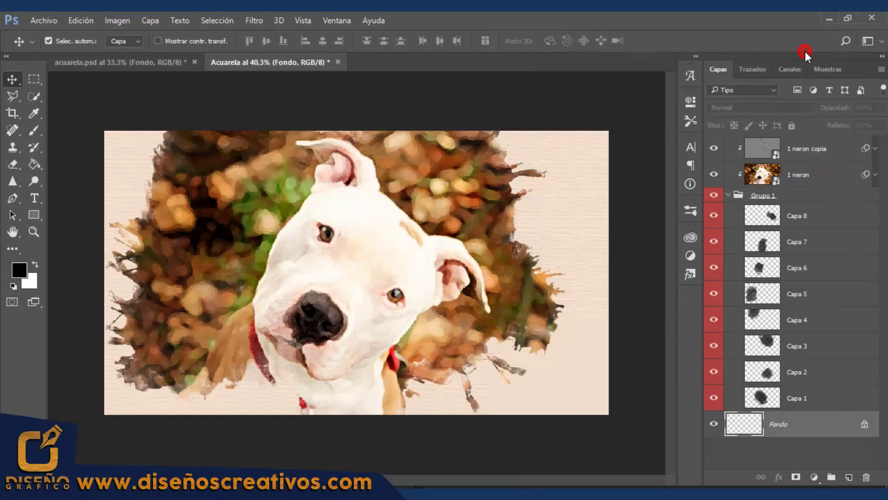
# Step: Change the Grupo 1 layer group's blend mode from Pass Through to Multiplicar
pyautogui.click(779, 217)
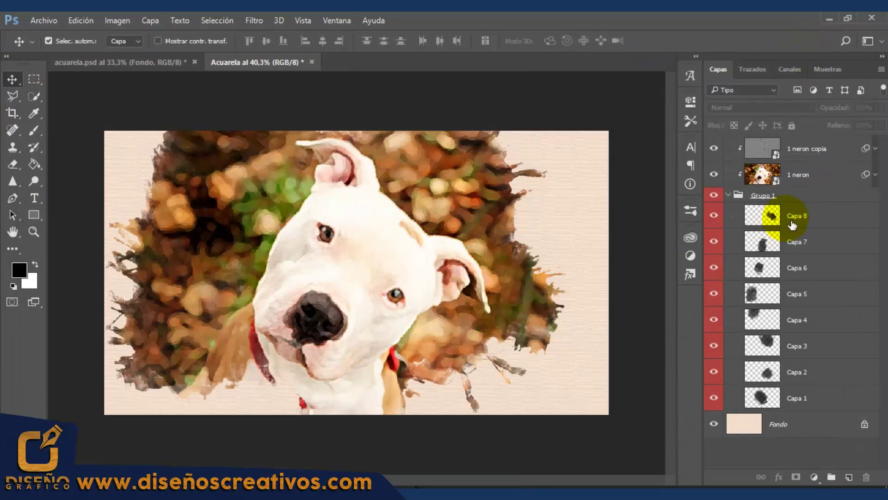
pyautogui.click(811, 199)
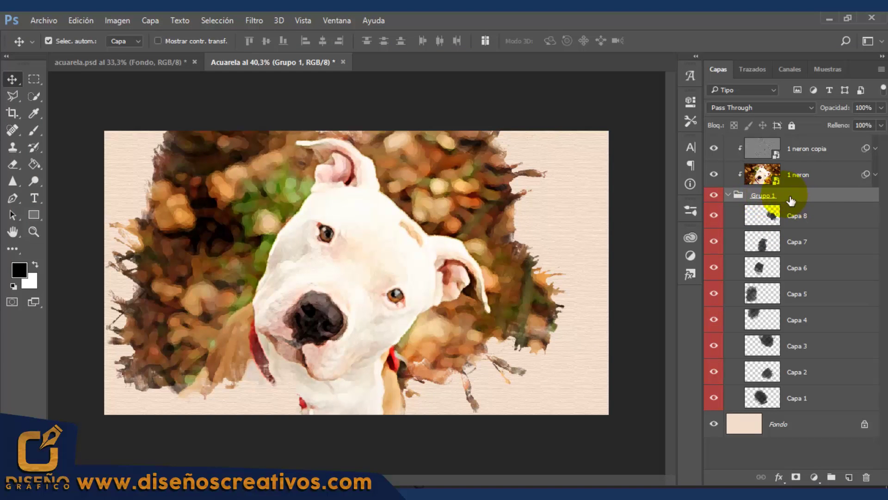
pyautogui.click(816, 111)
pyautogui.press('Escape')
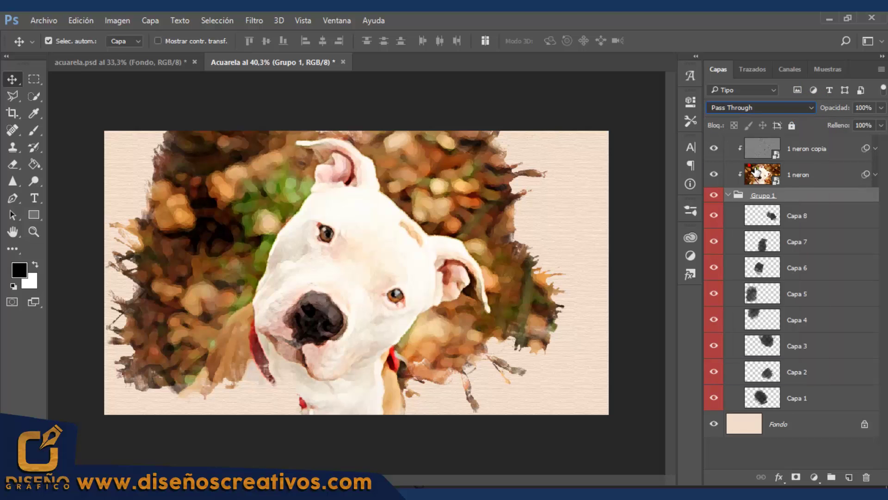
pyautogui.hotkey('shift', 'alt', 'm')
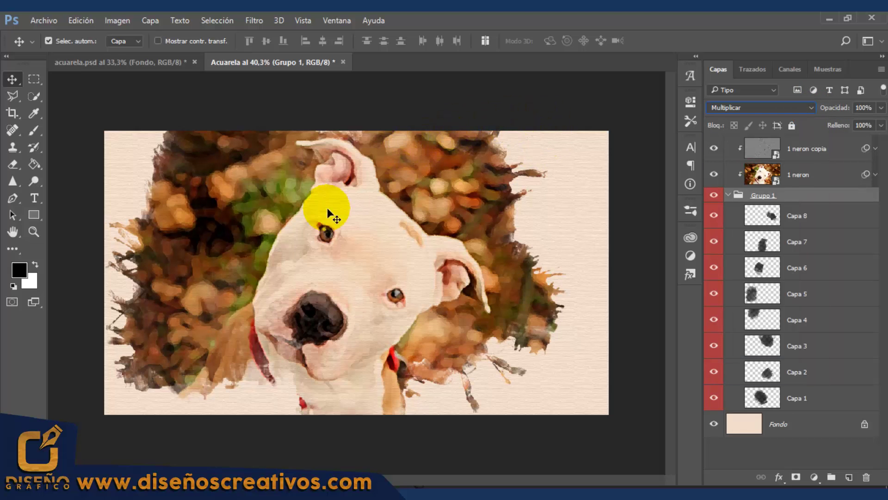